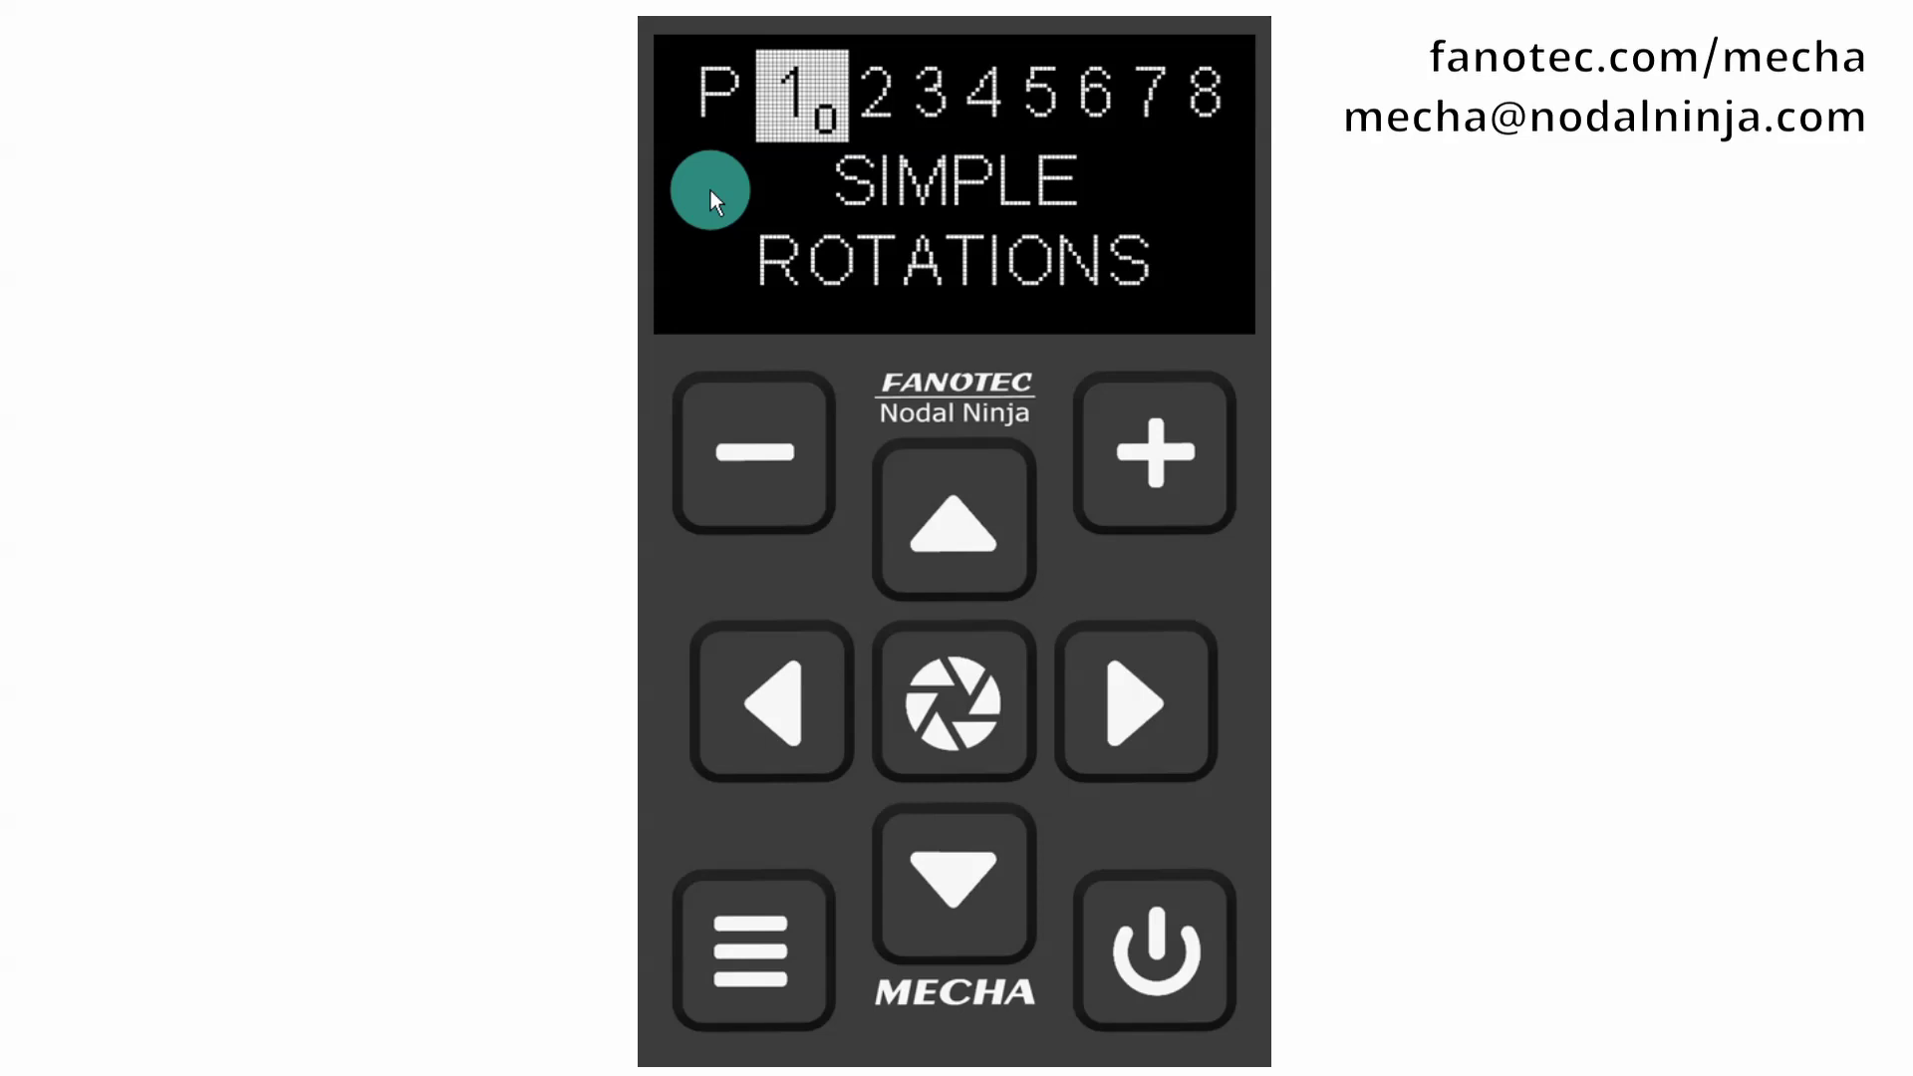
Switch to the C configuration menu and move to item 3, CHANGE SENSE
left_click(752, 964)
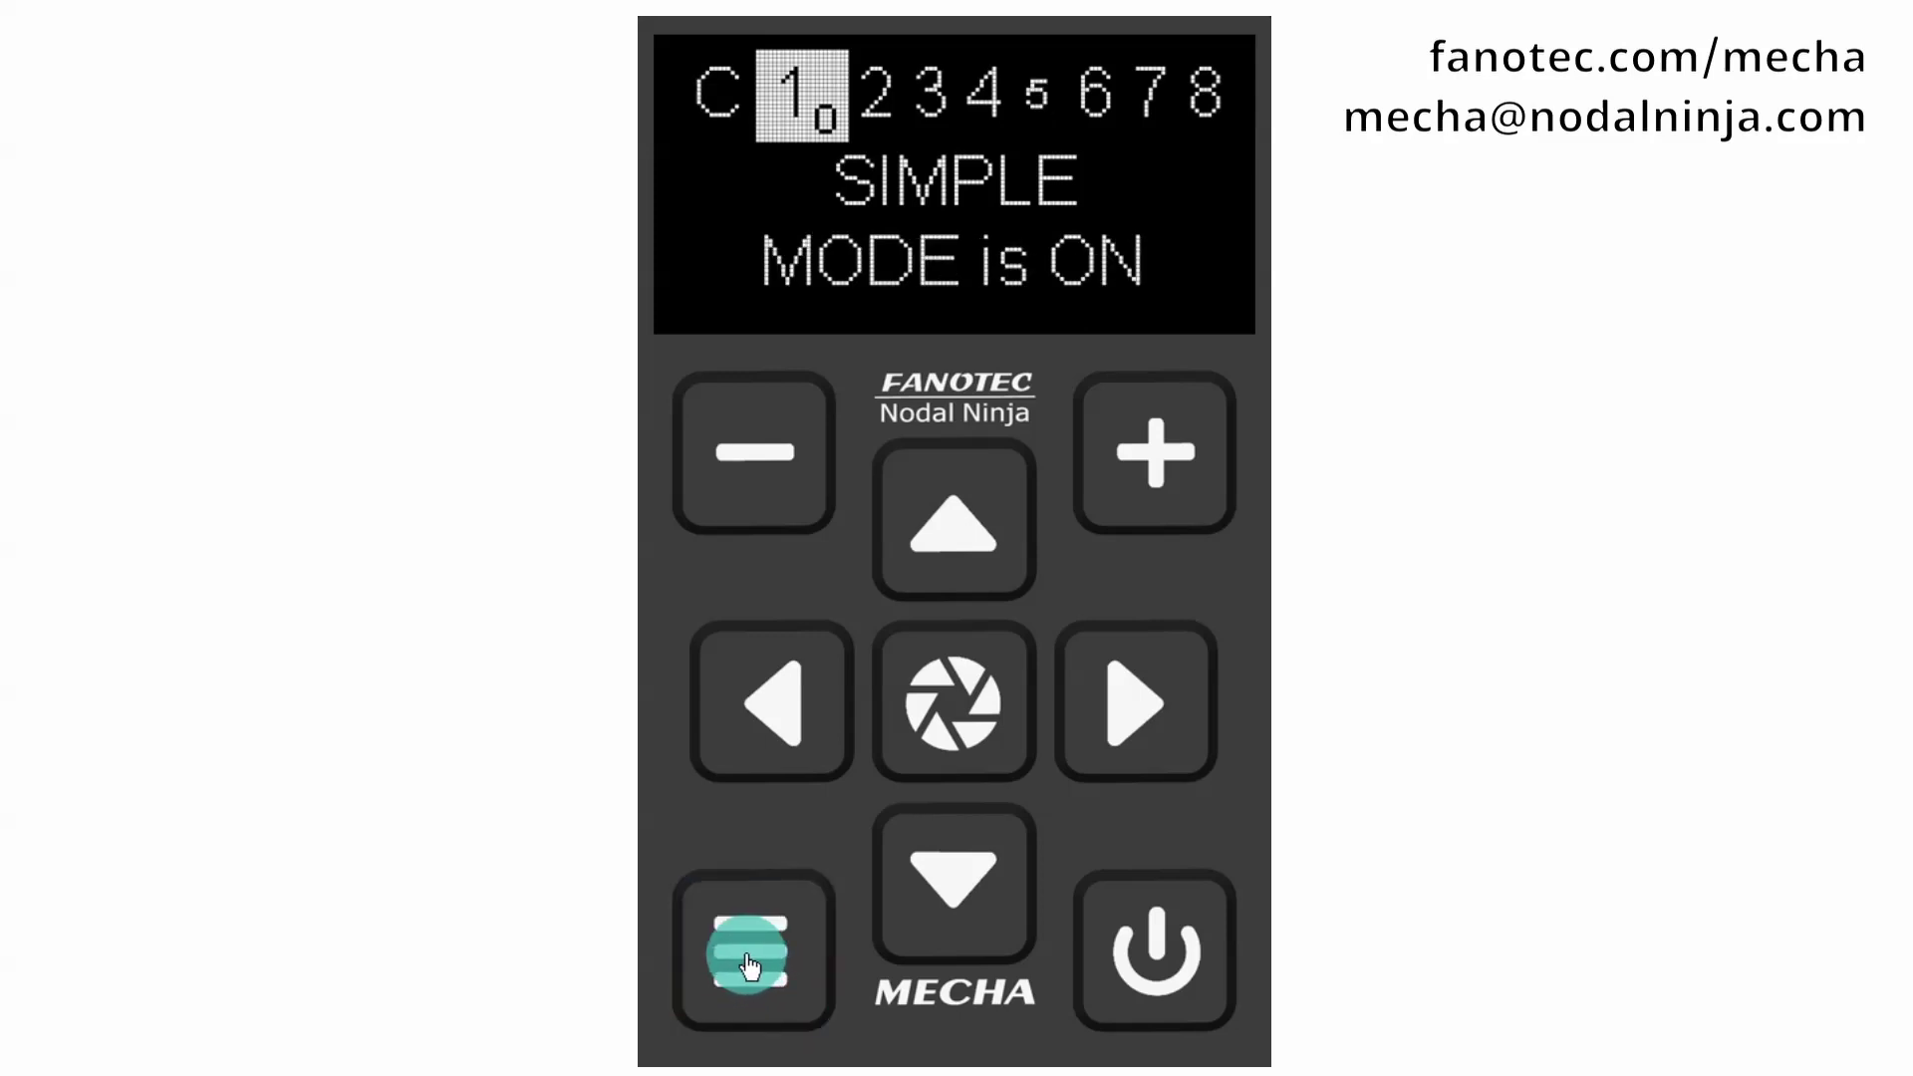
left_click(1137, 713)
left_click(1137, 714)
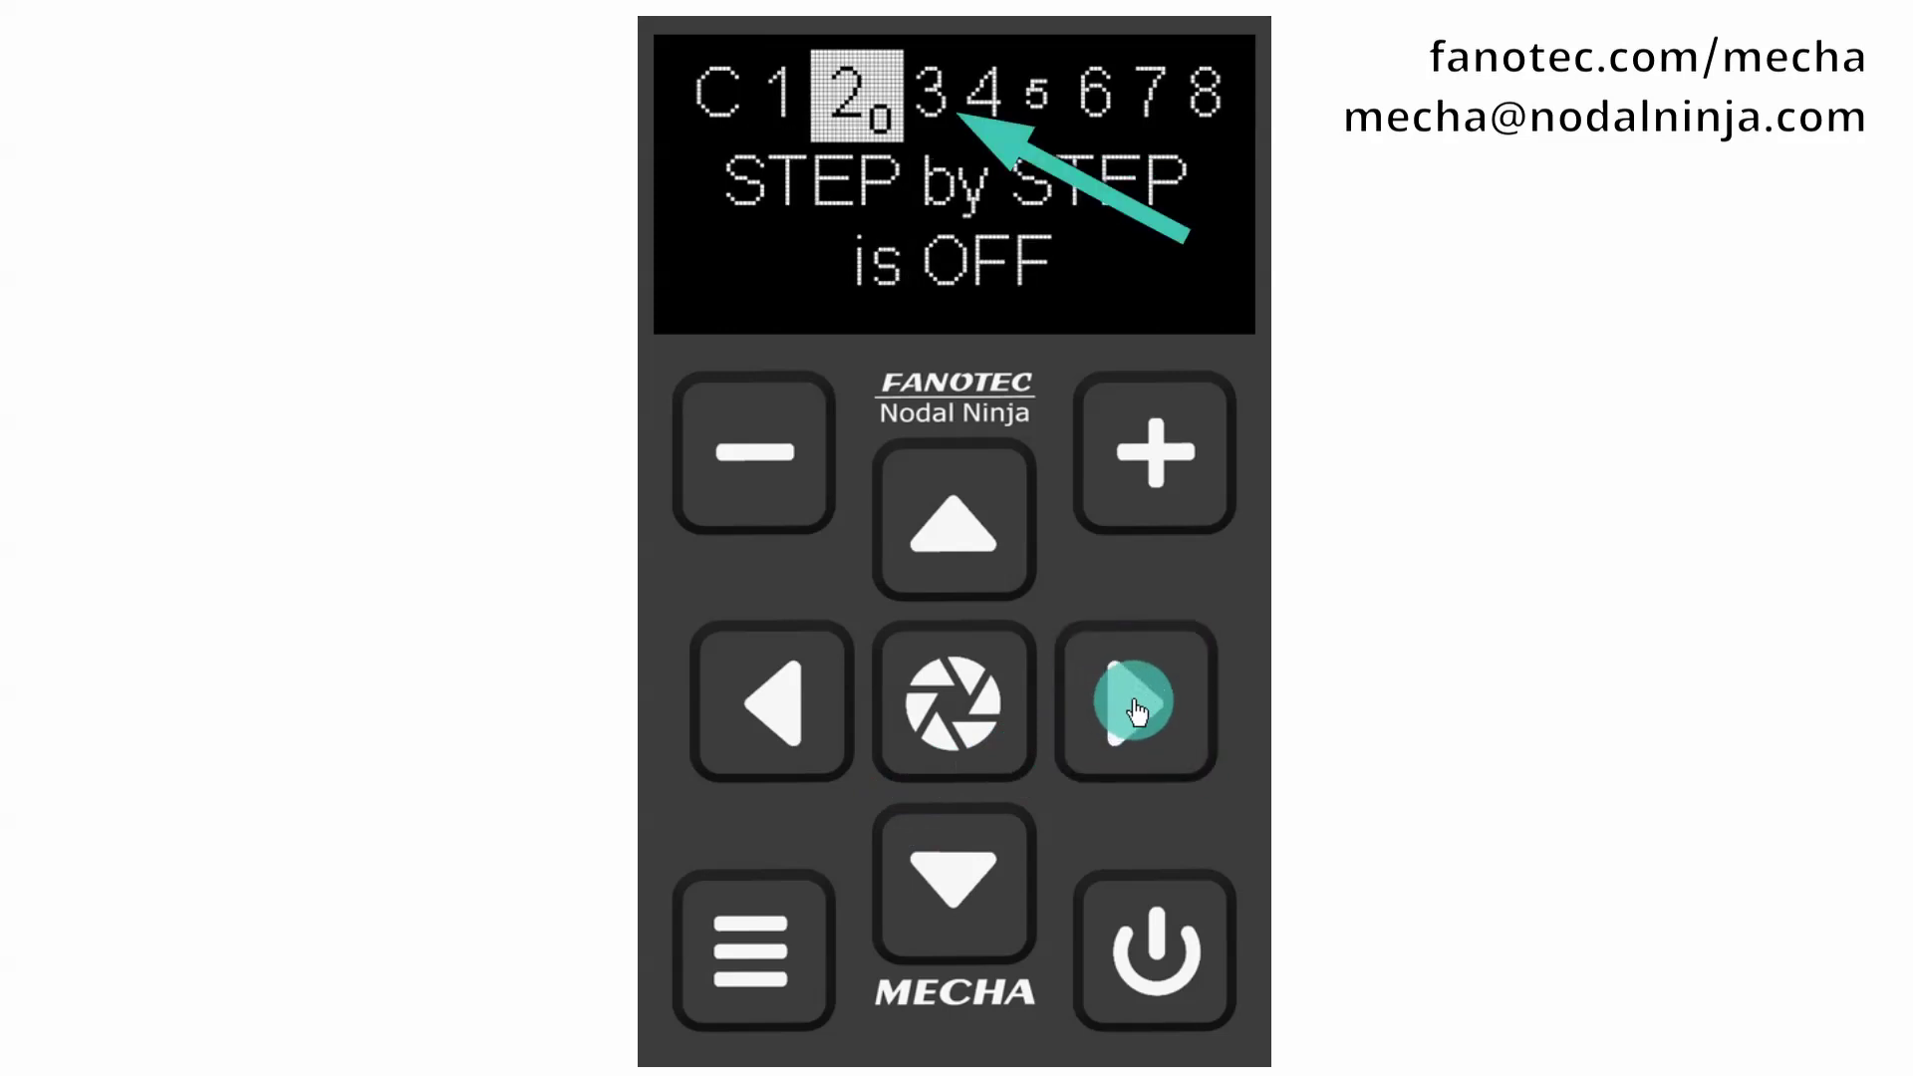
left_click(1137, 713)
left_click(1137, 713)
left_click(962, 857)
Step through item 3's sub-settings to the INTERVAL 1 angle, currently 45.0 deg
left_click(949, 889)
left_click(949, 889)
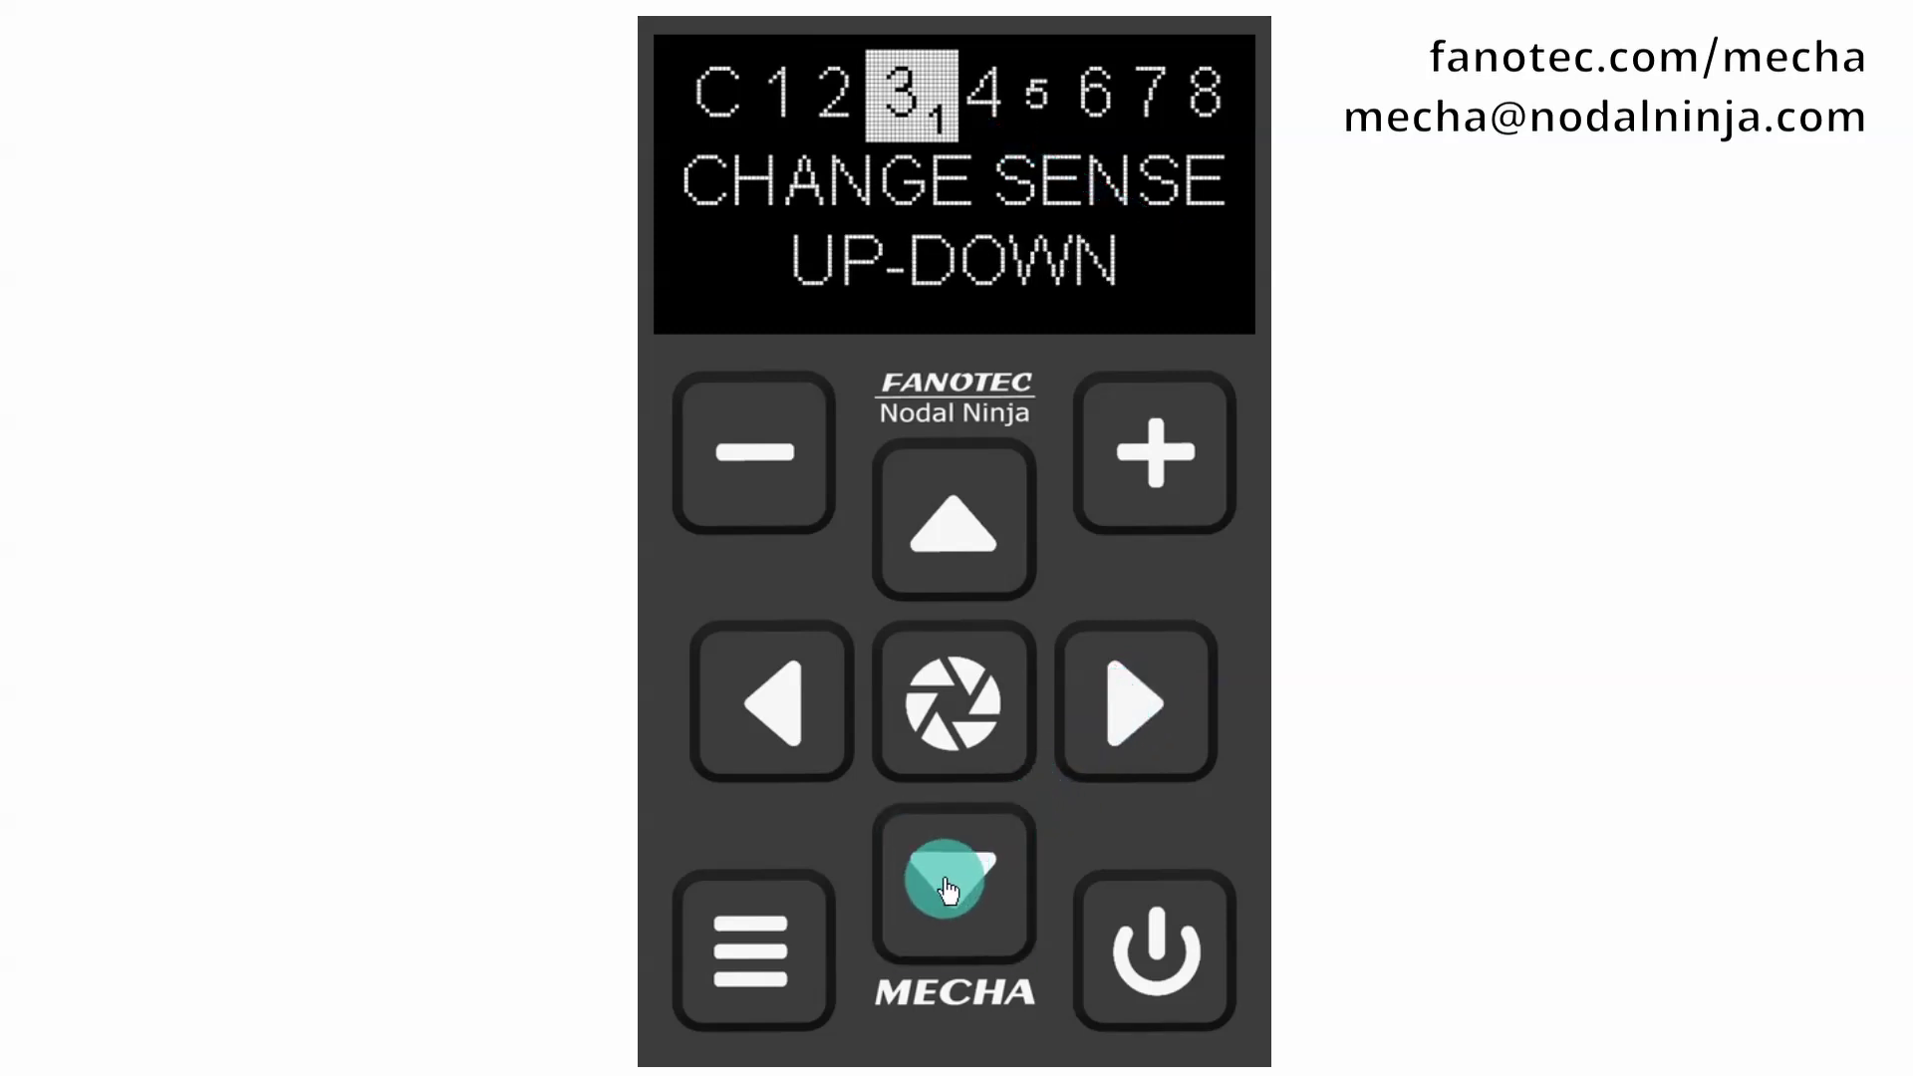
left_click(949, 889)
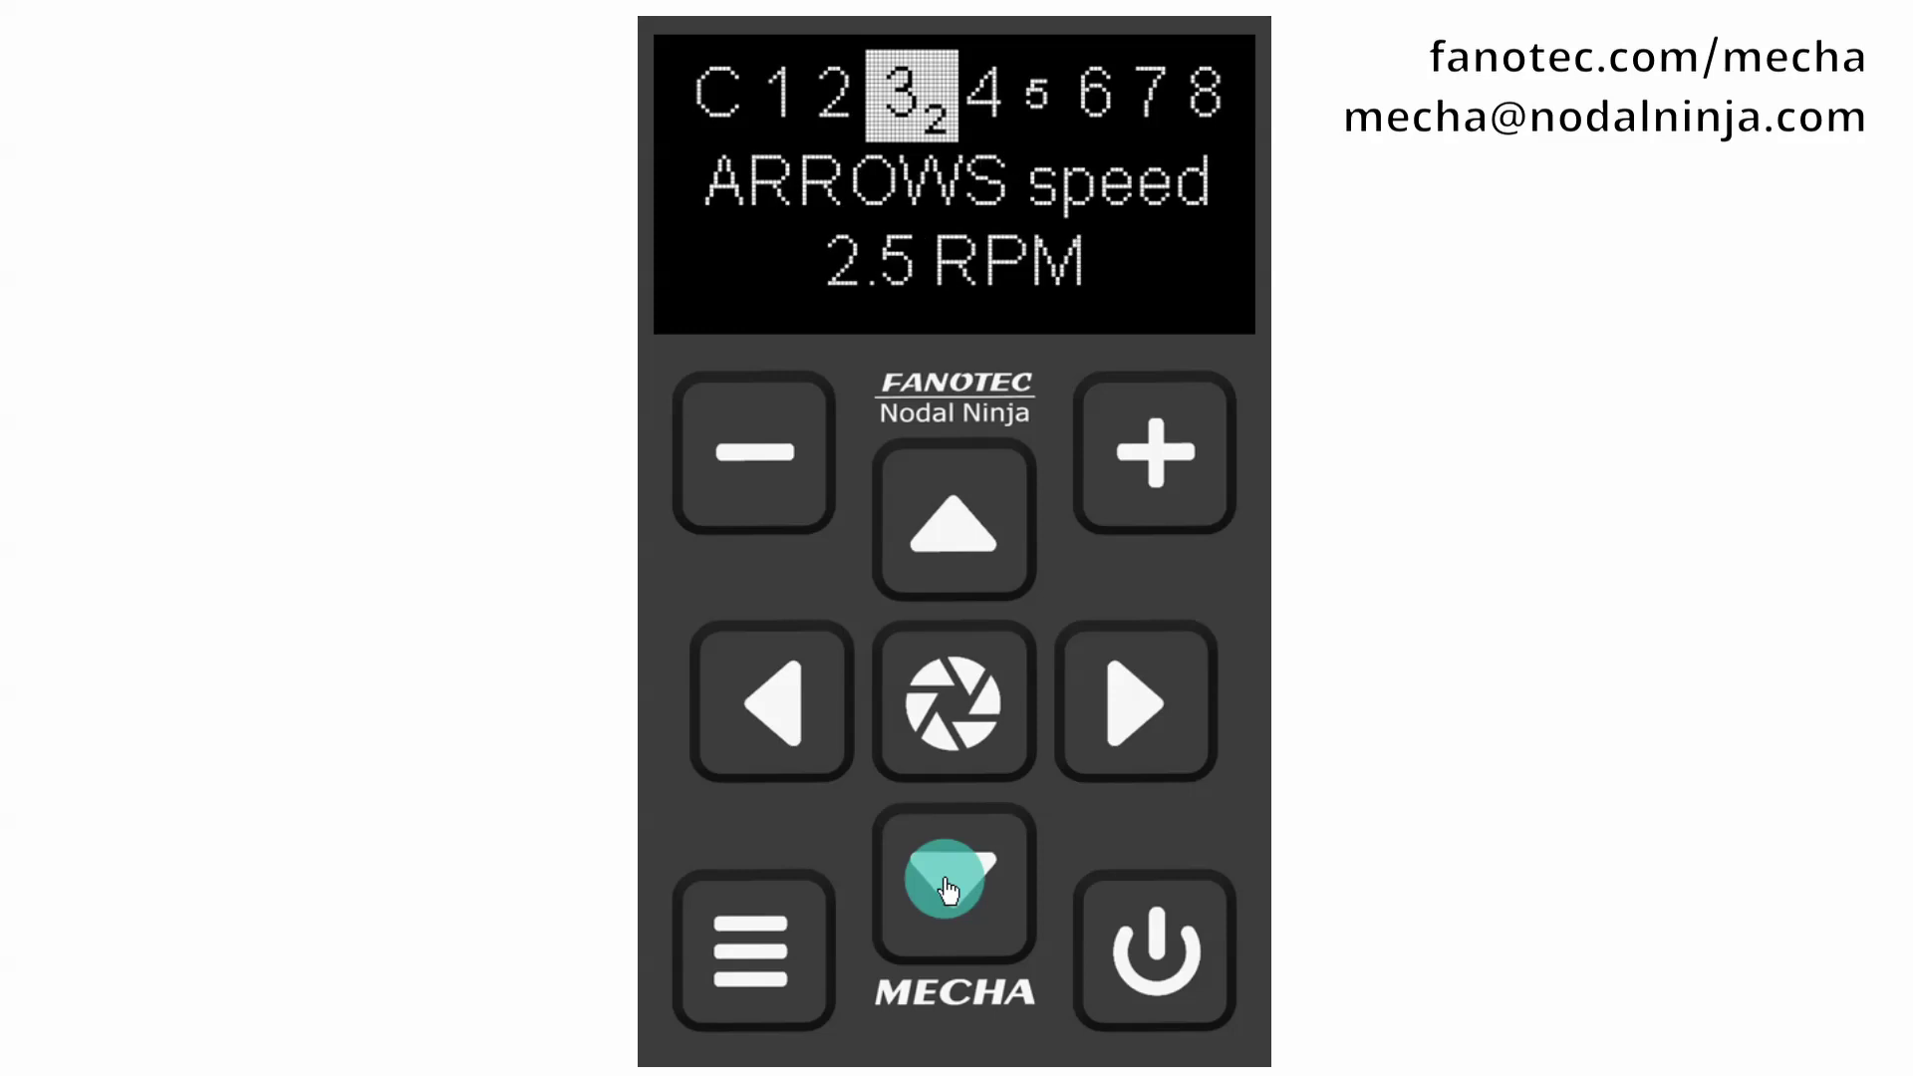
left_click(948, 888)
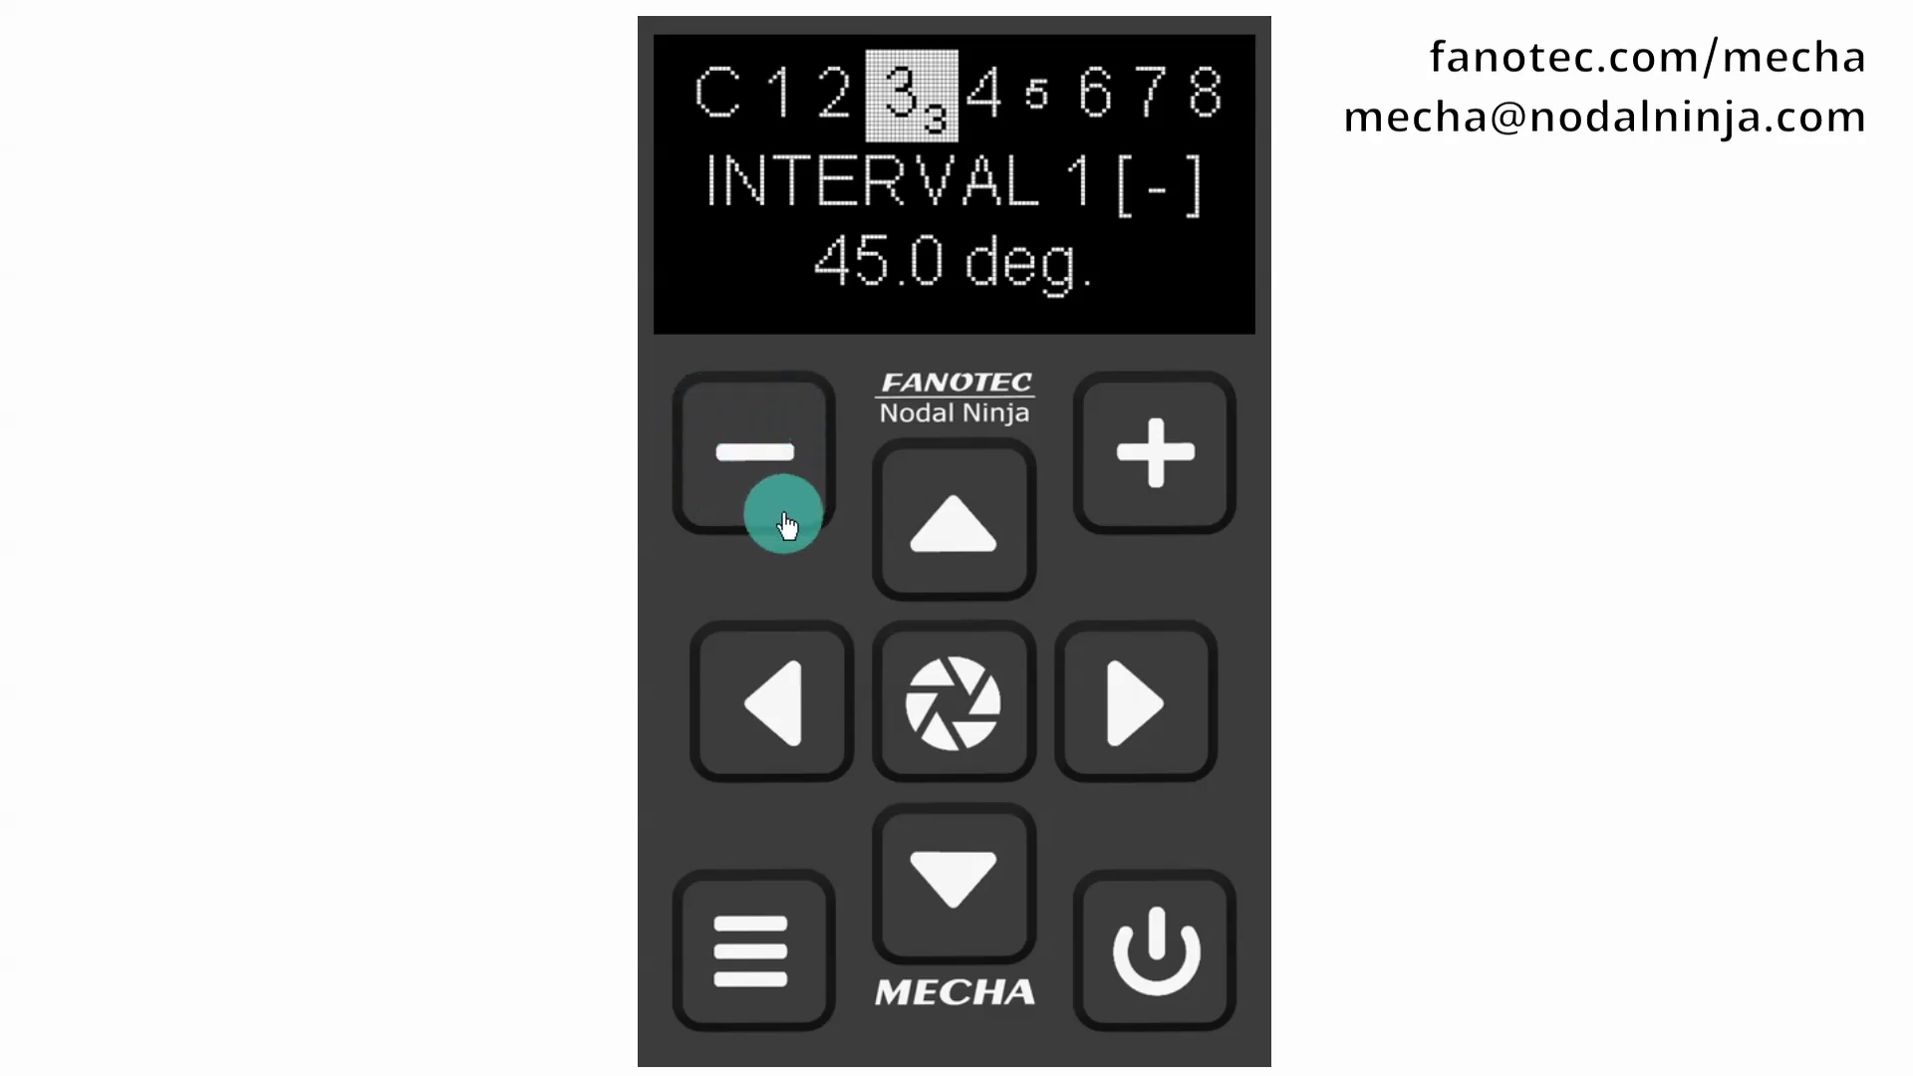
Nudge the INTERVAL 1 angle up and back down in 0.1 deg. steps, settling at 45.0 deg
left_click(955, 713)
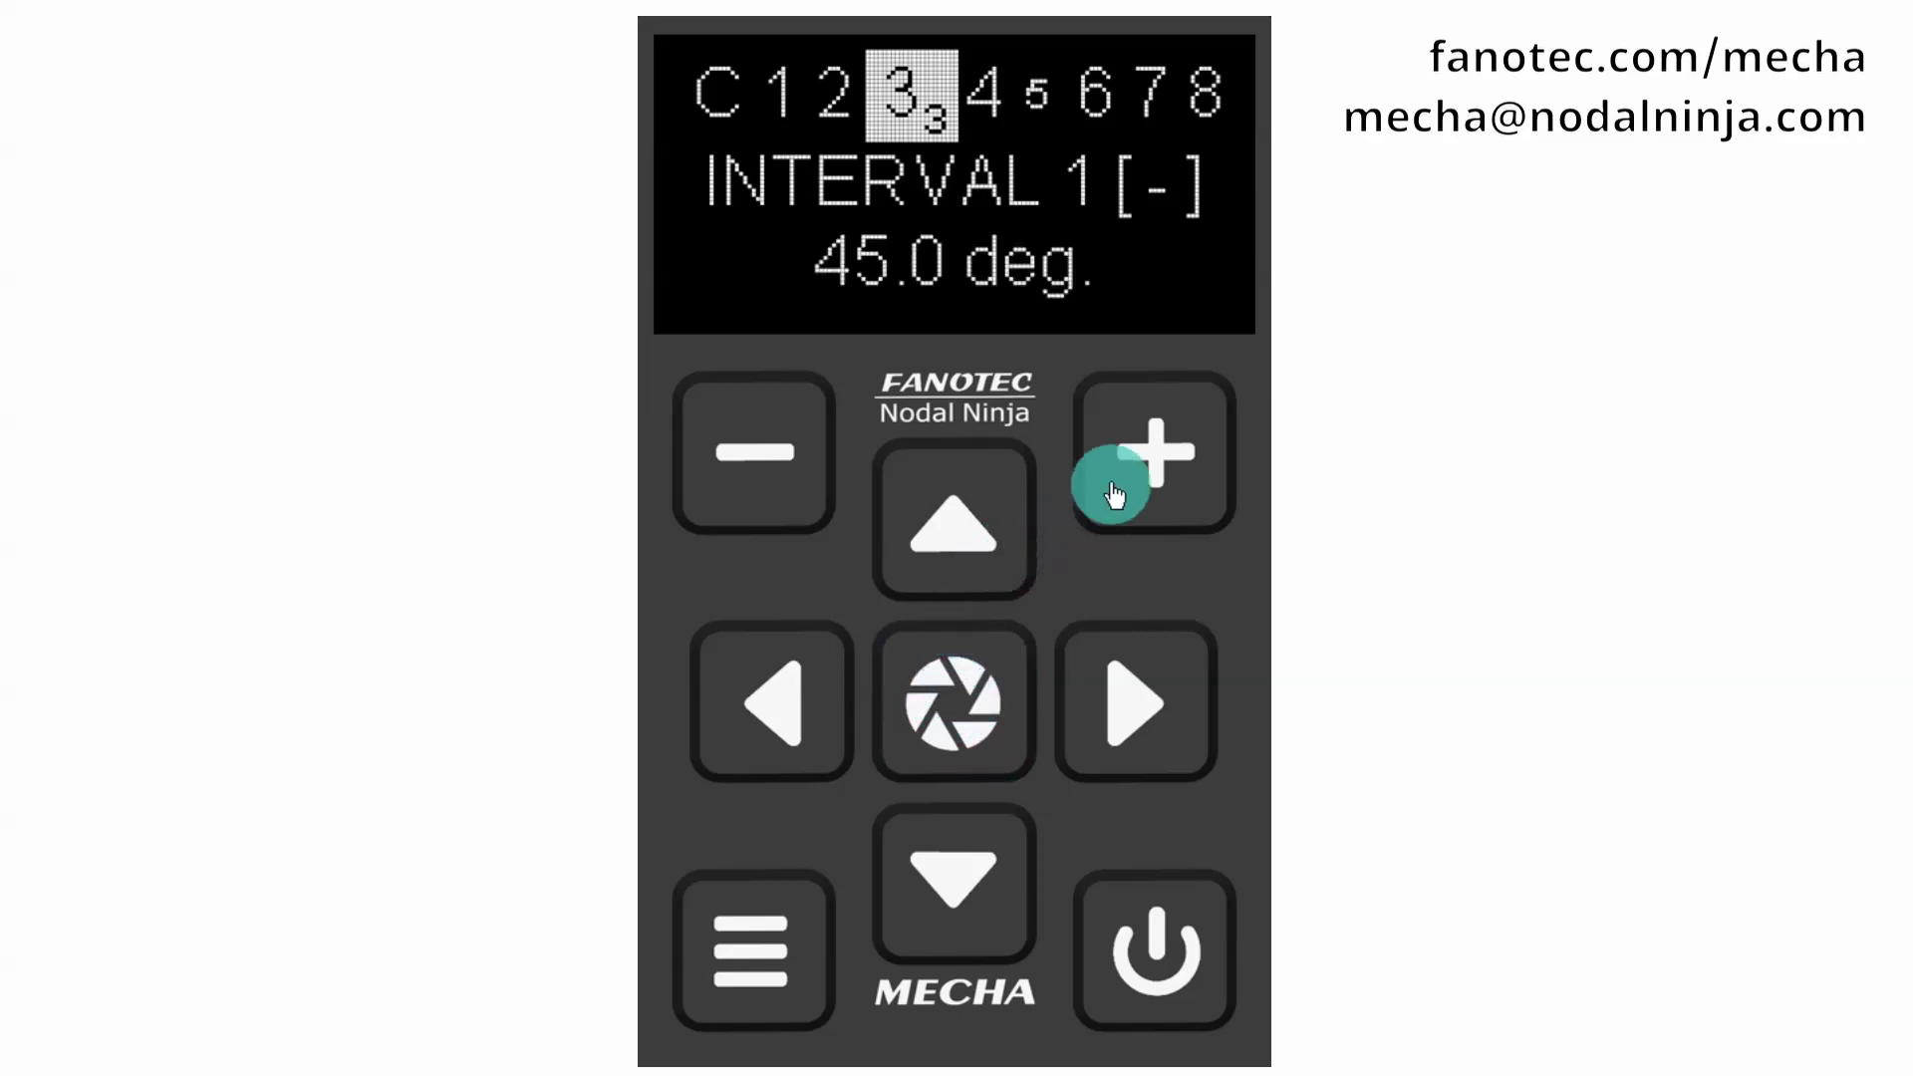
left_click(1156, 453)
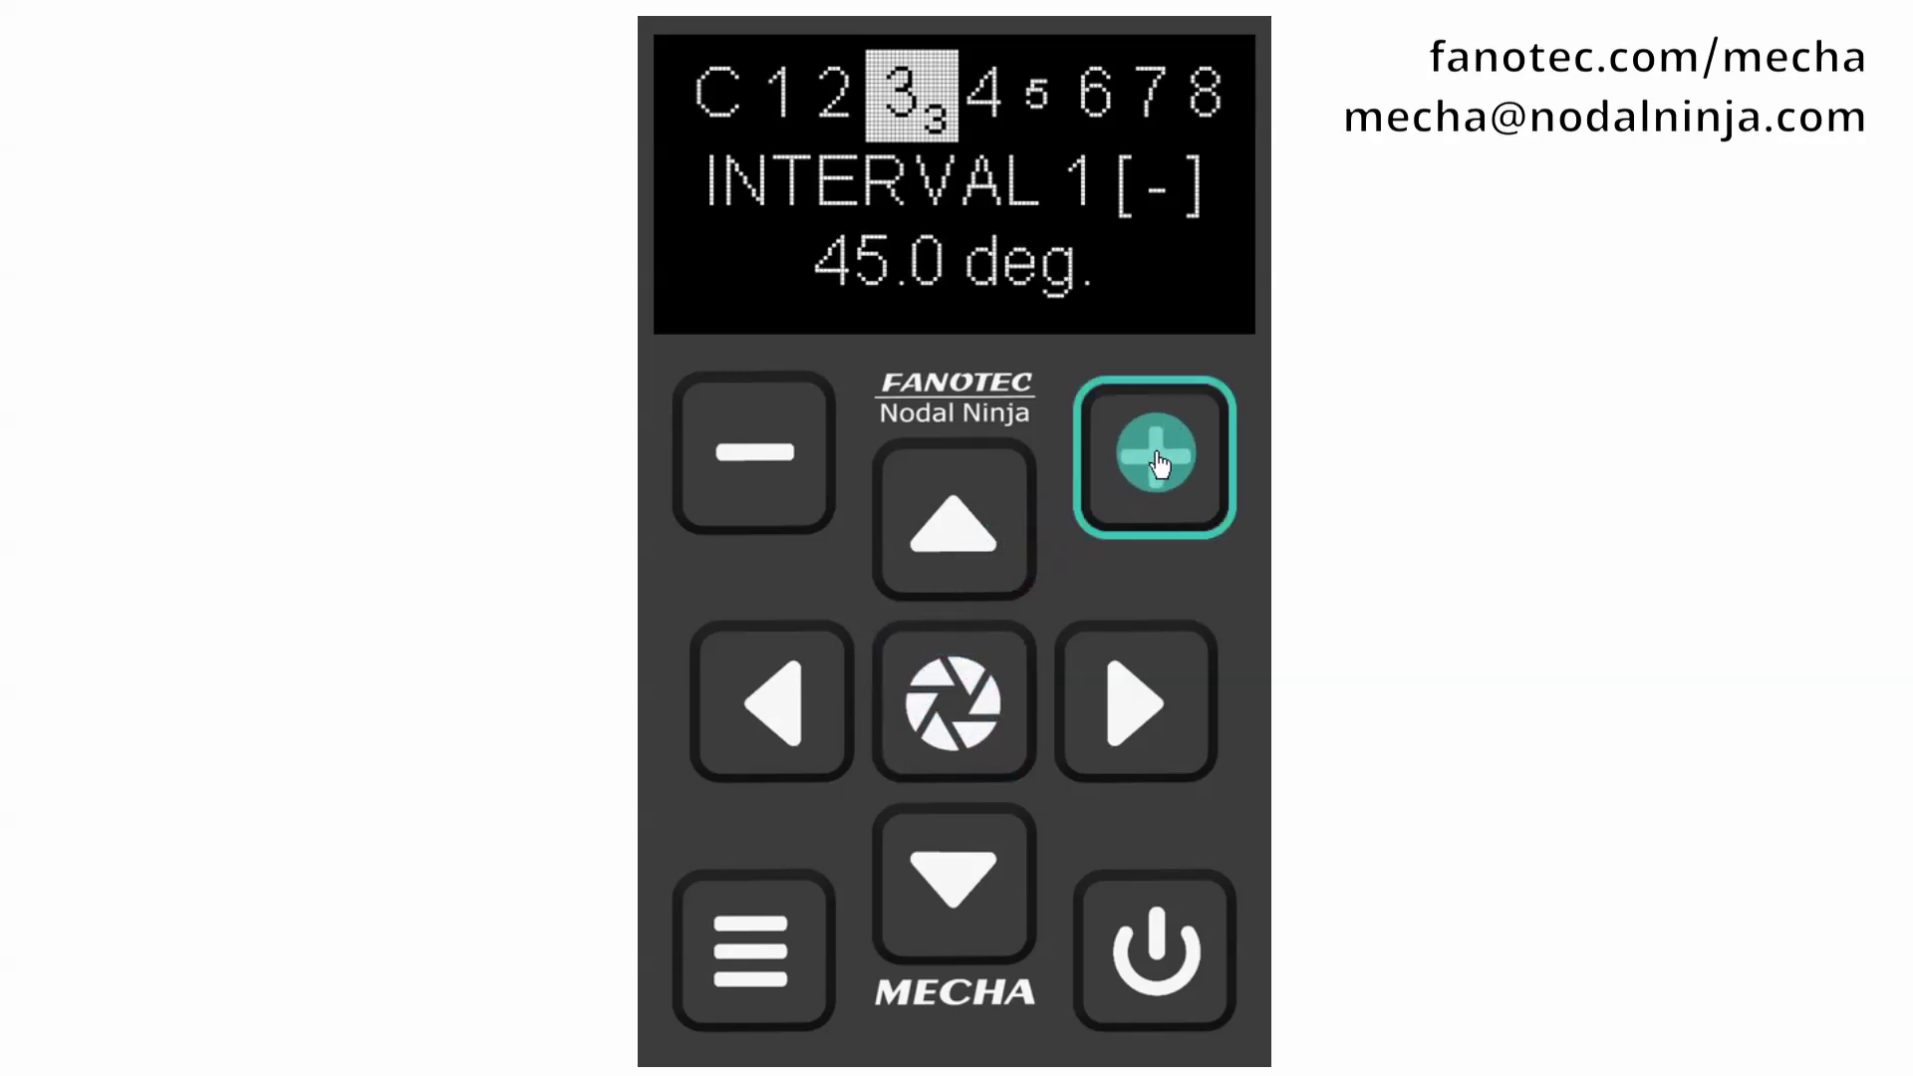
left_click(1156, 454)
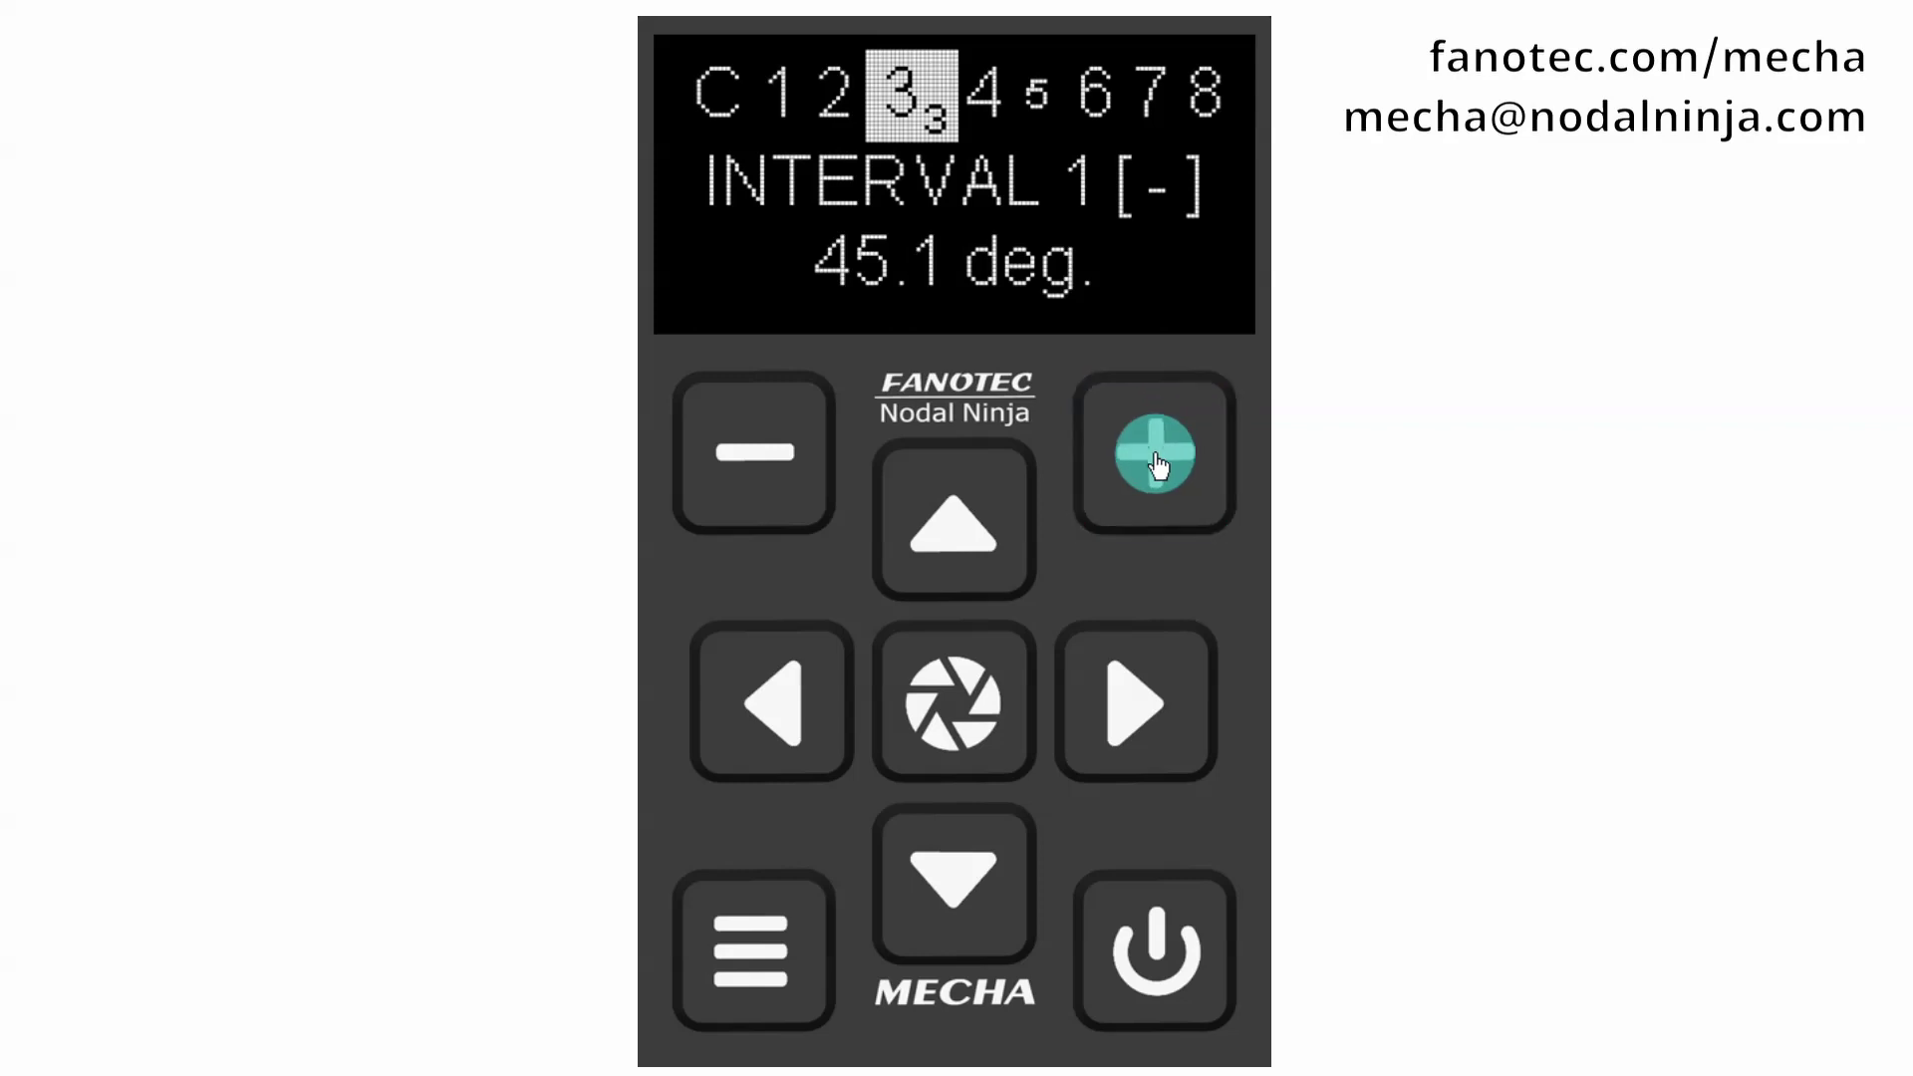
left_click(1156, 453)
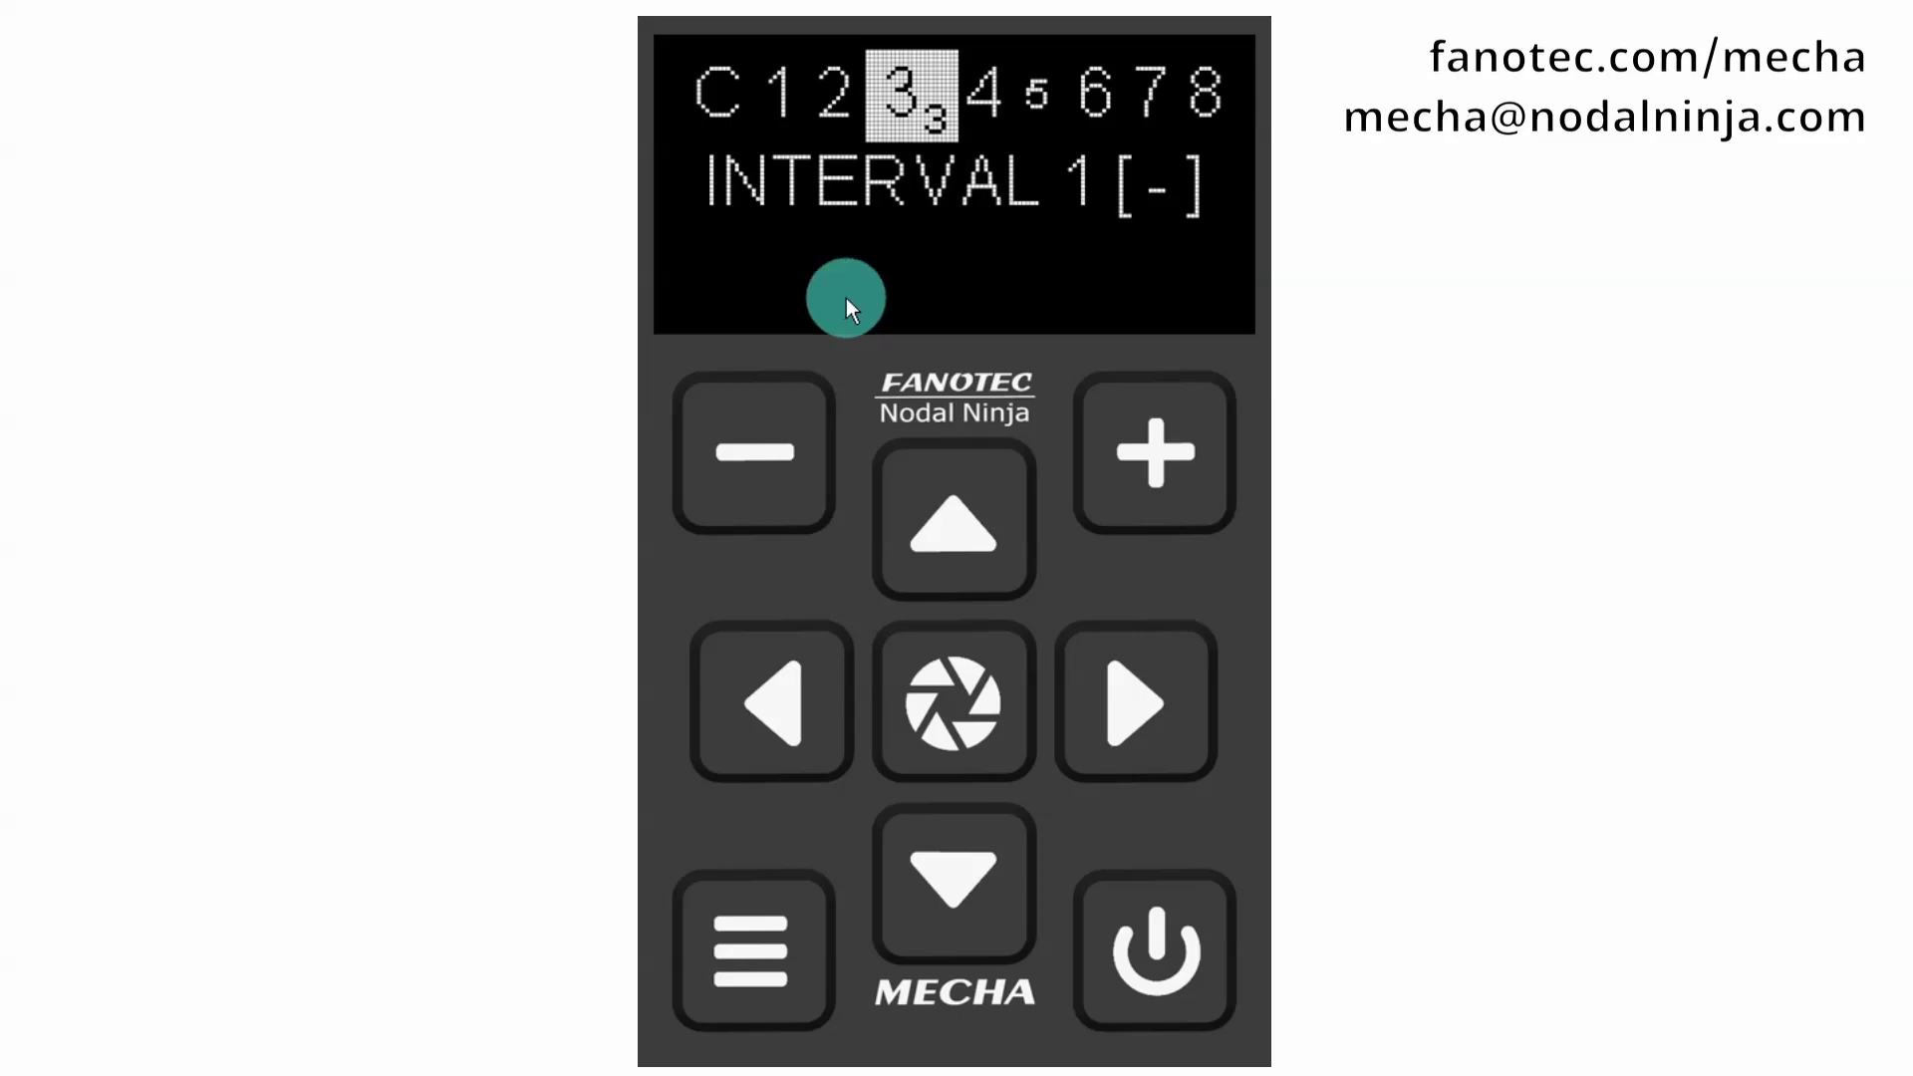
left_click(758, 468)
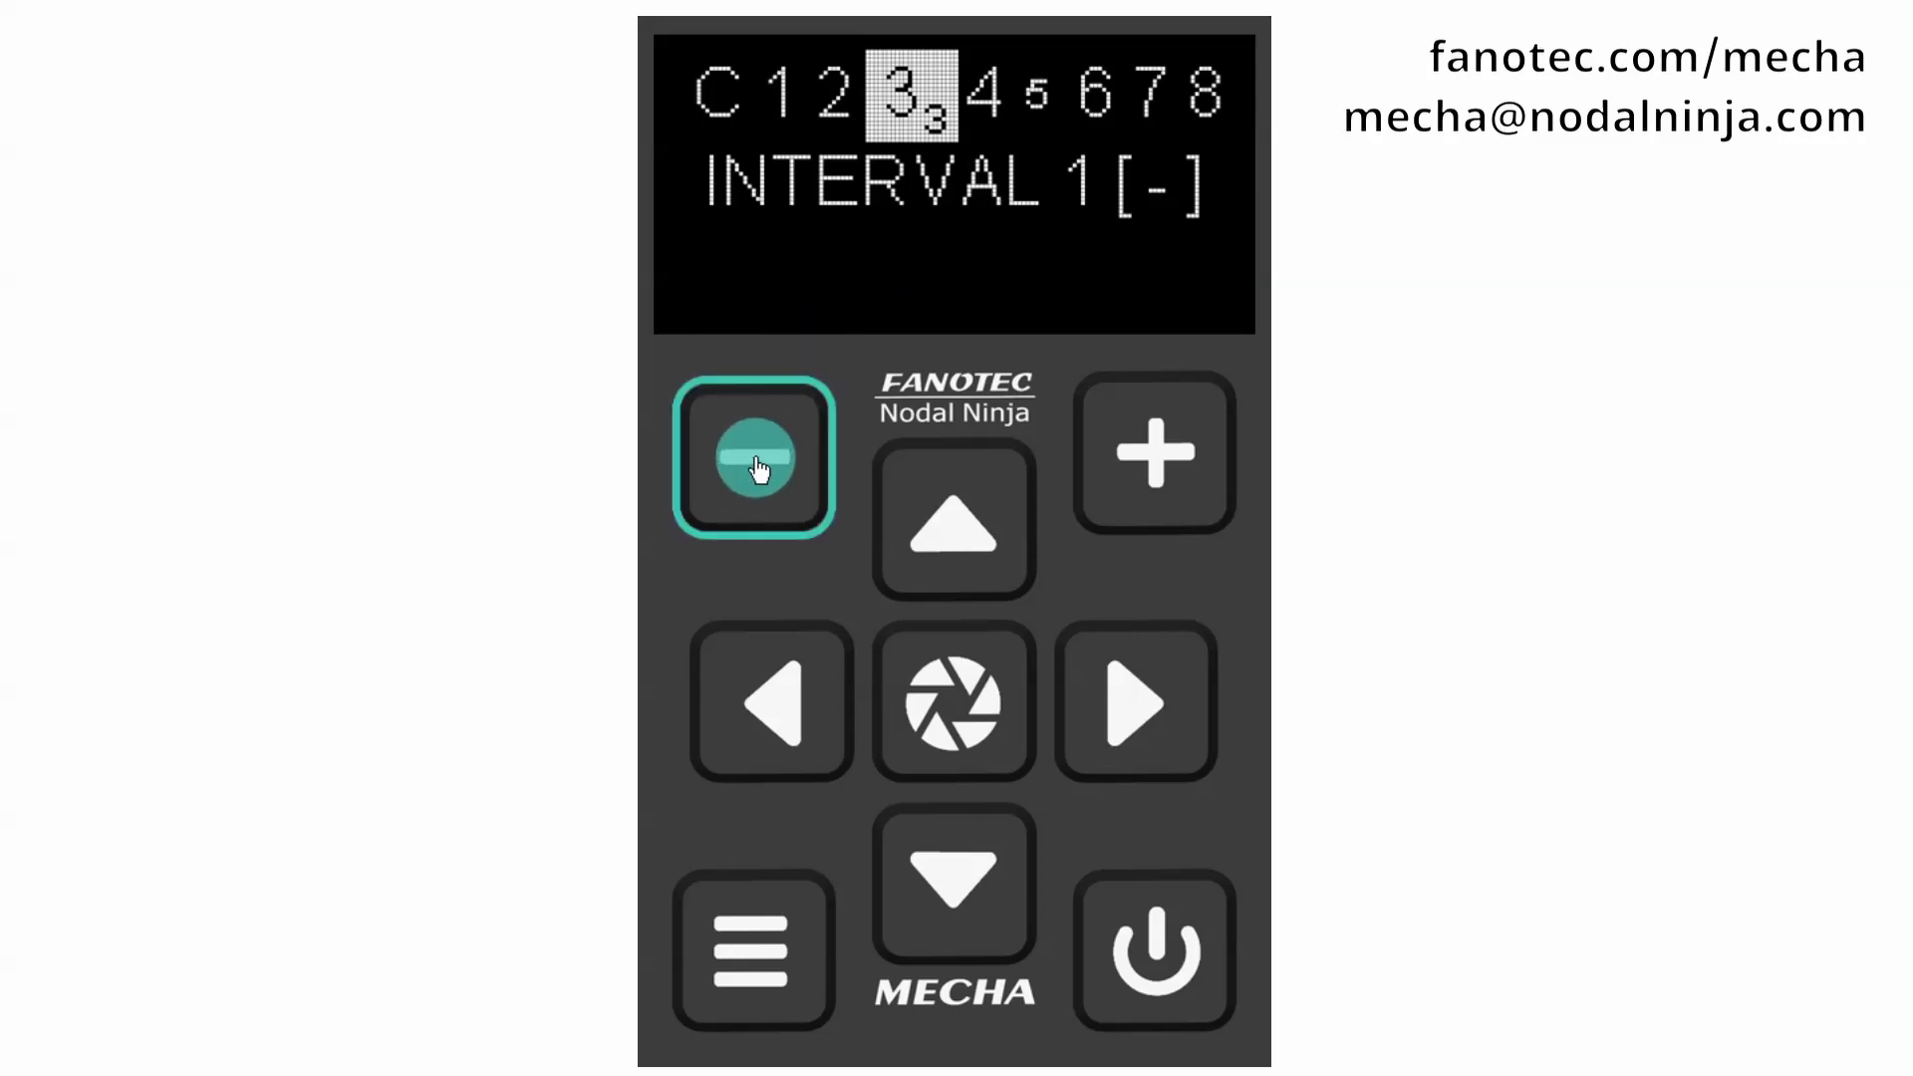
left_click(758, 468)
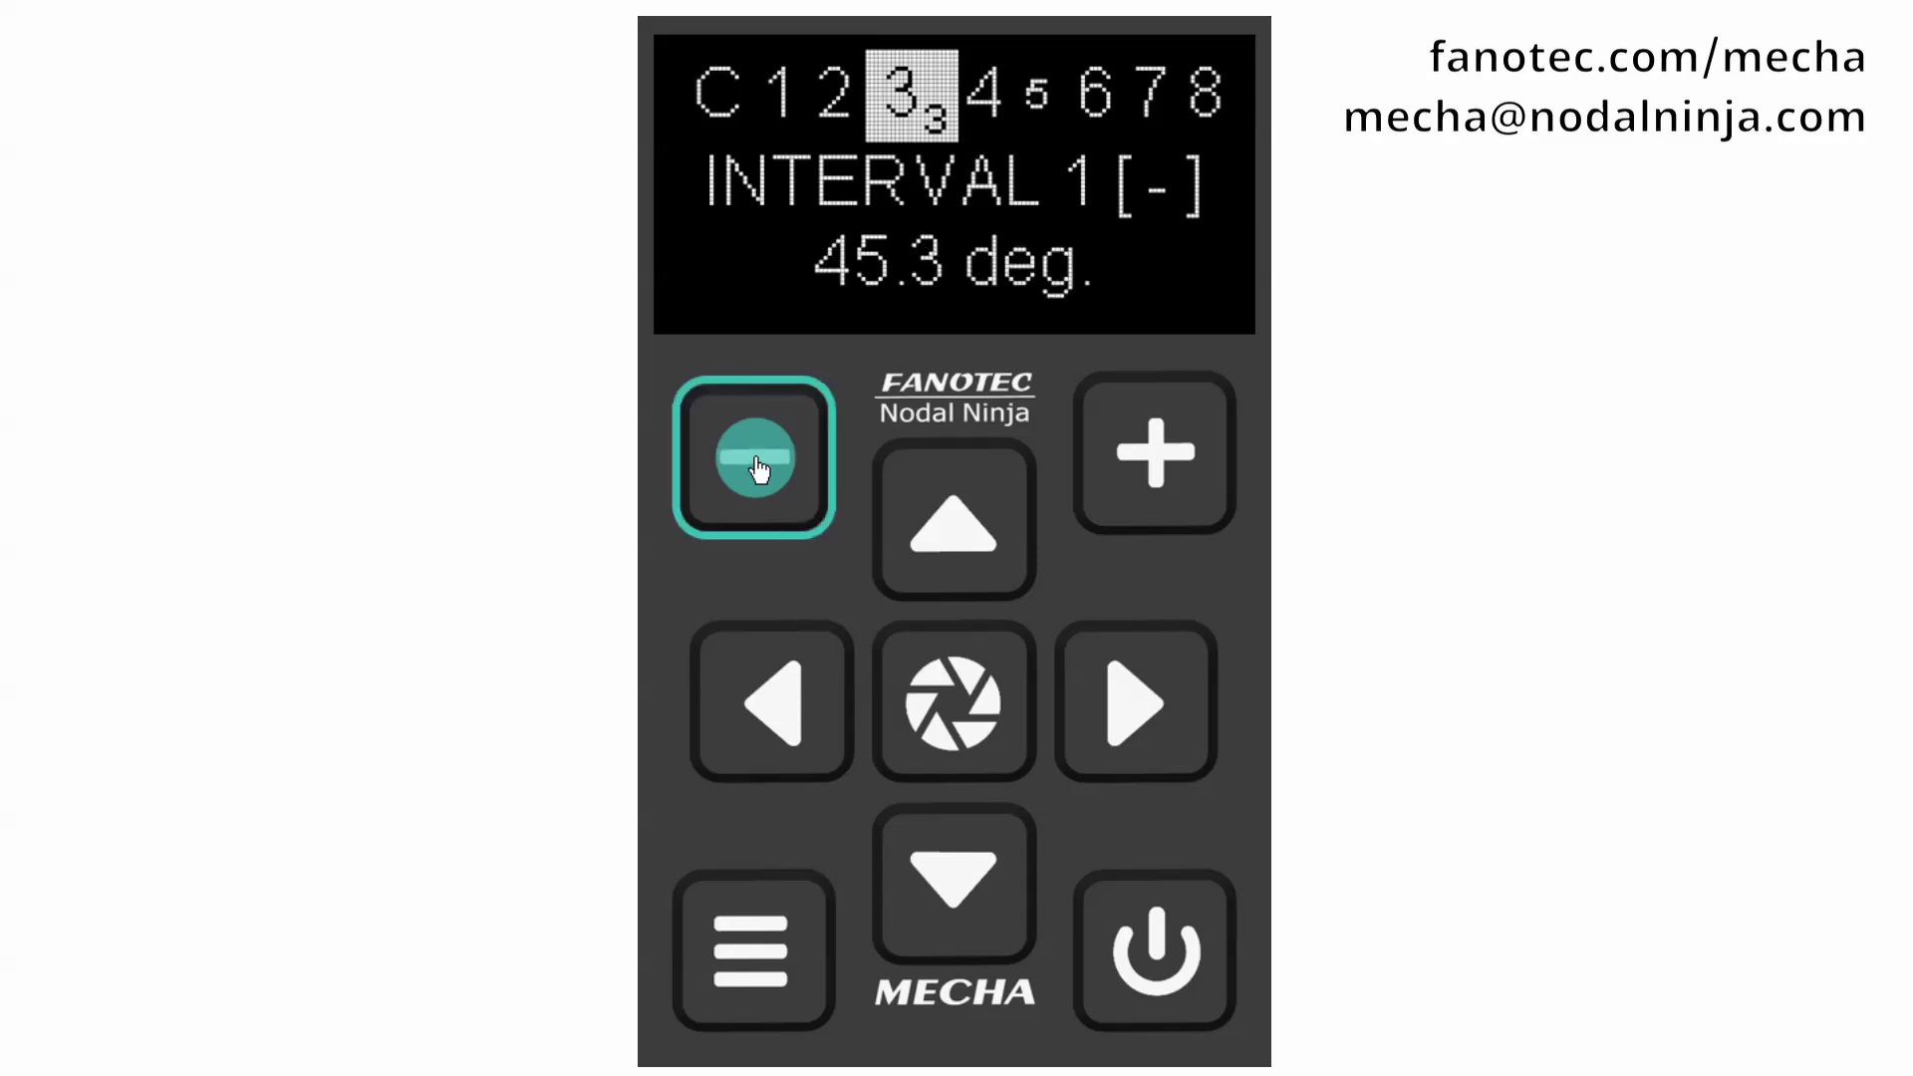
left_click(757, 469)
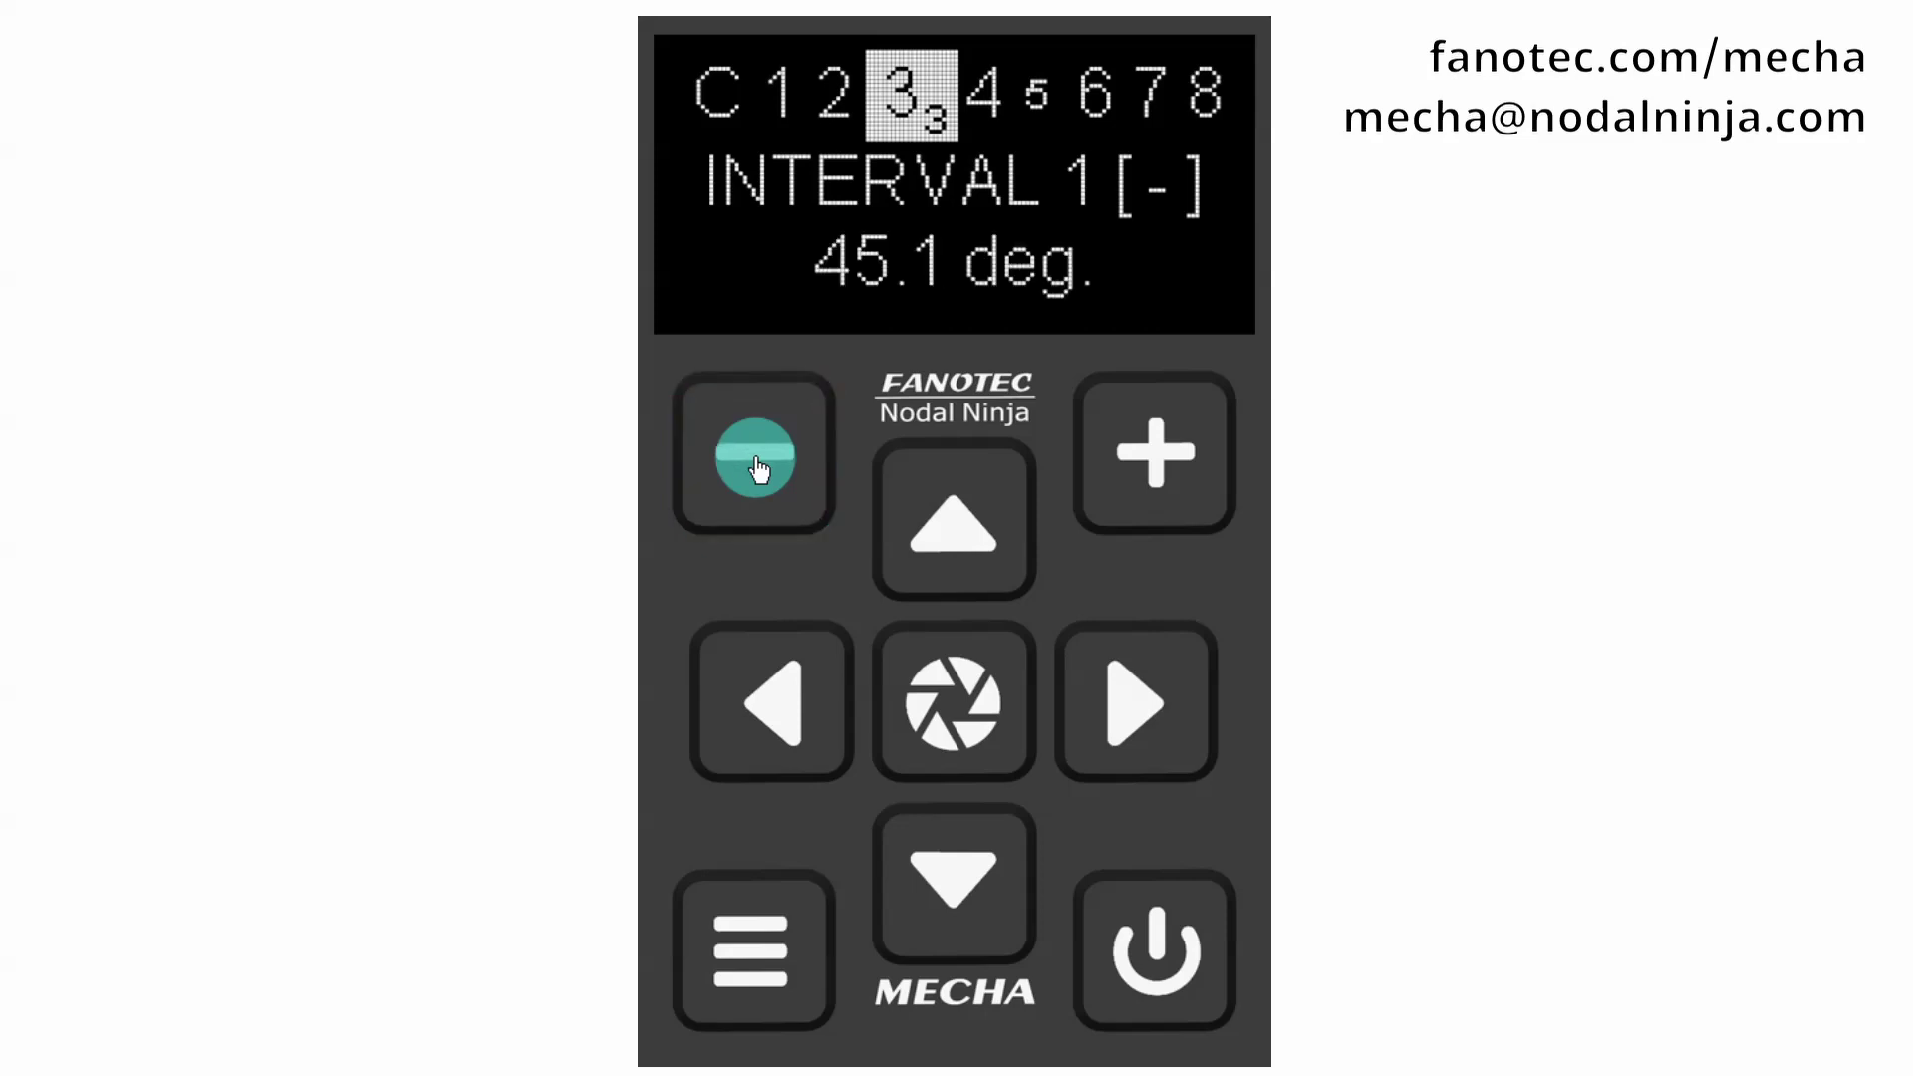
left_click(757, 469)
Confirm the INTERVAL 1 angle and exit to the Set POSITION screen
left_click(971, 716)
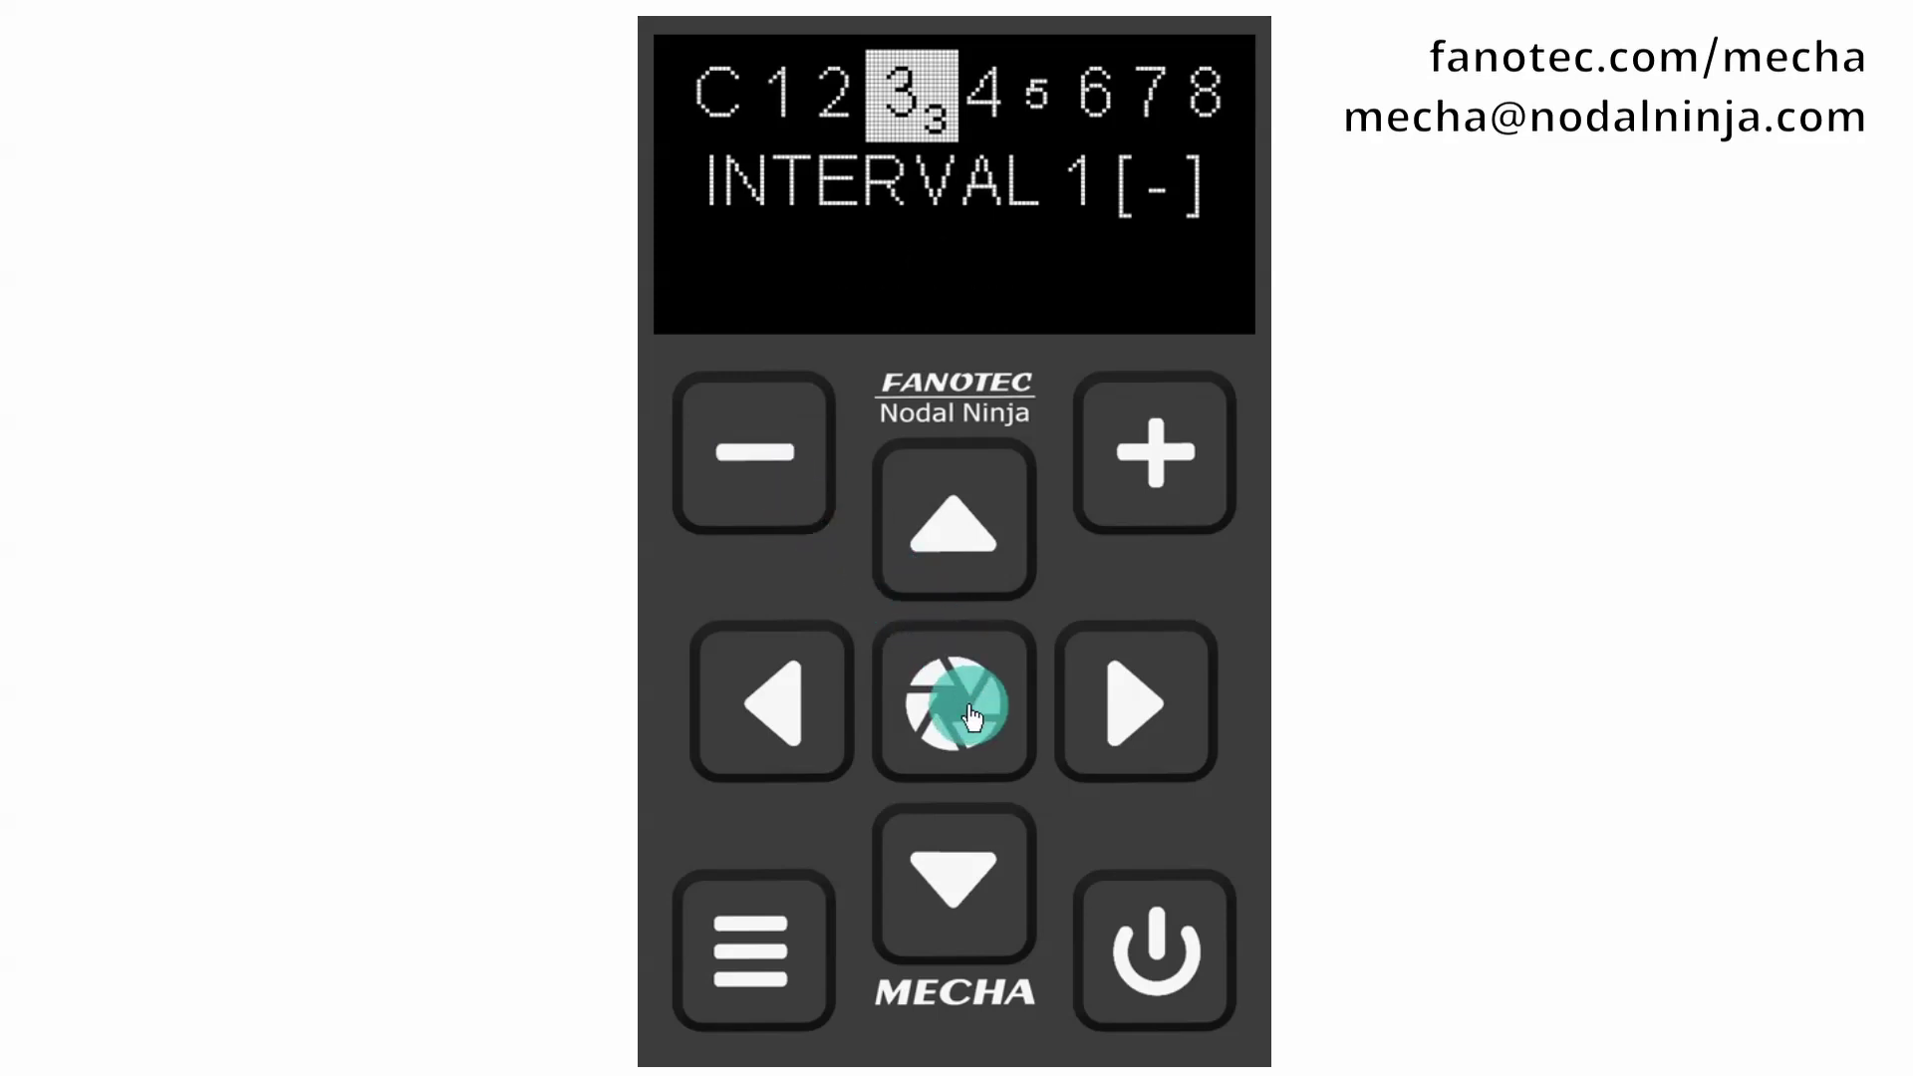
left_click(959, 715)
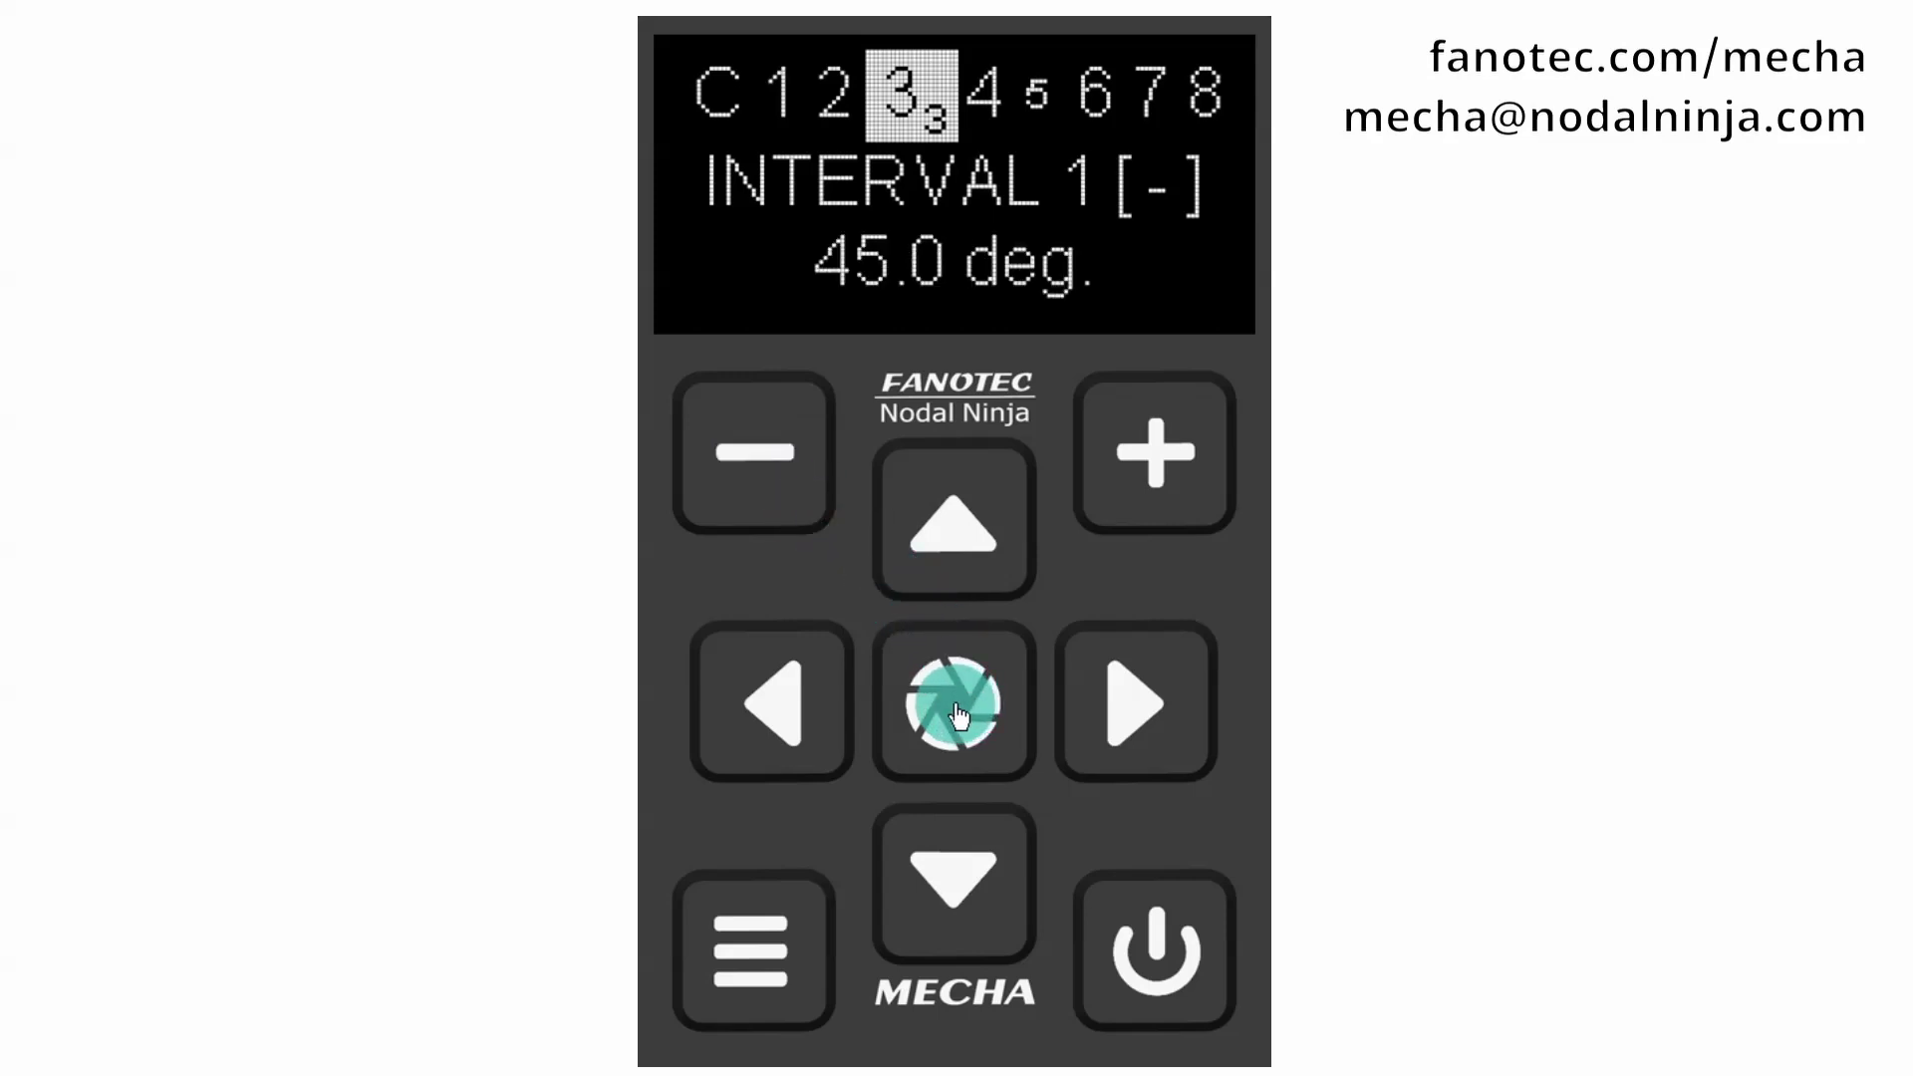
left_click(958, 716)
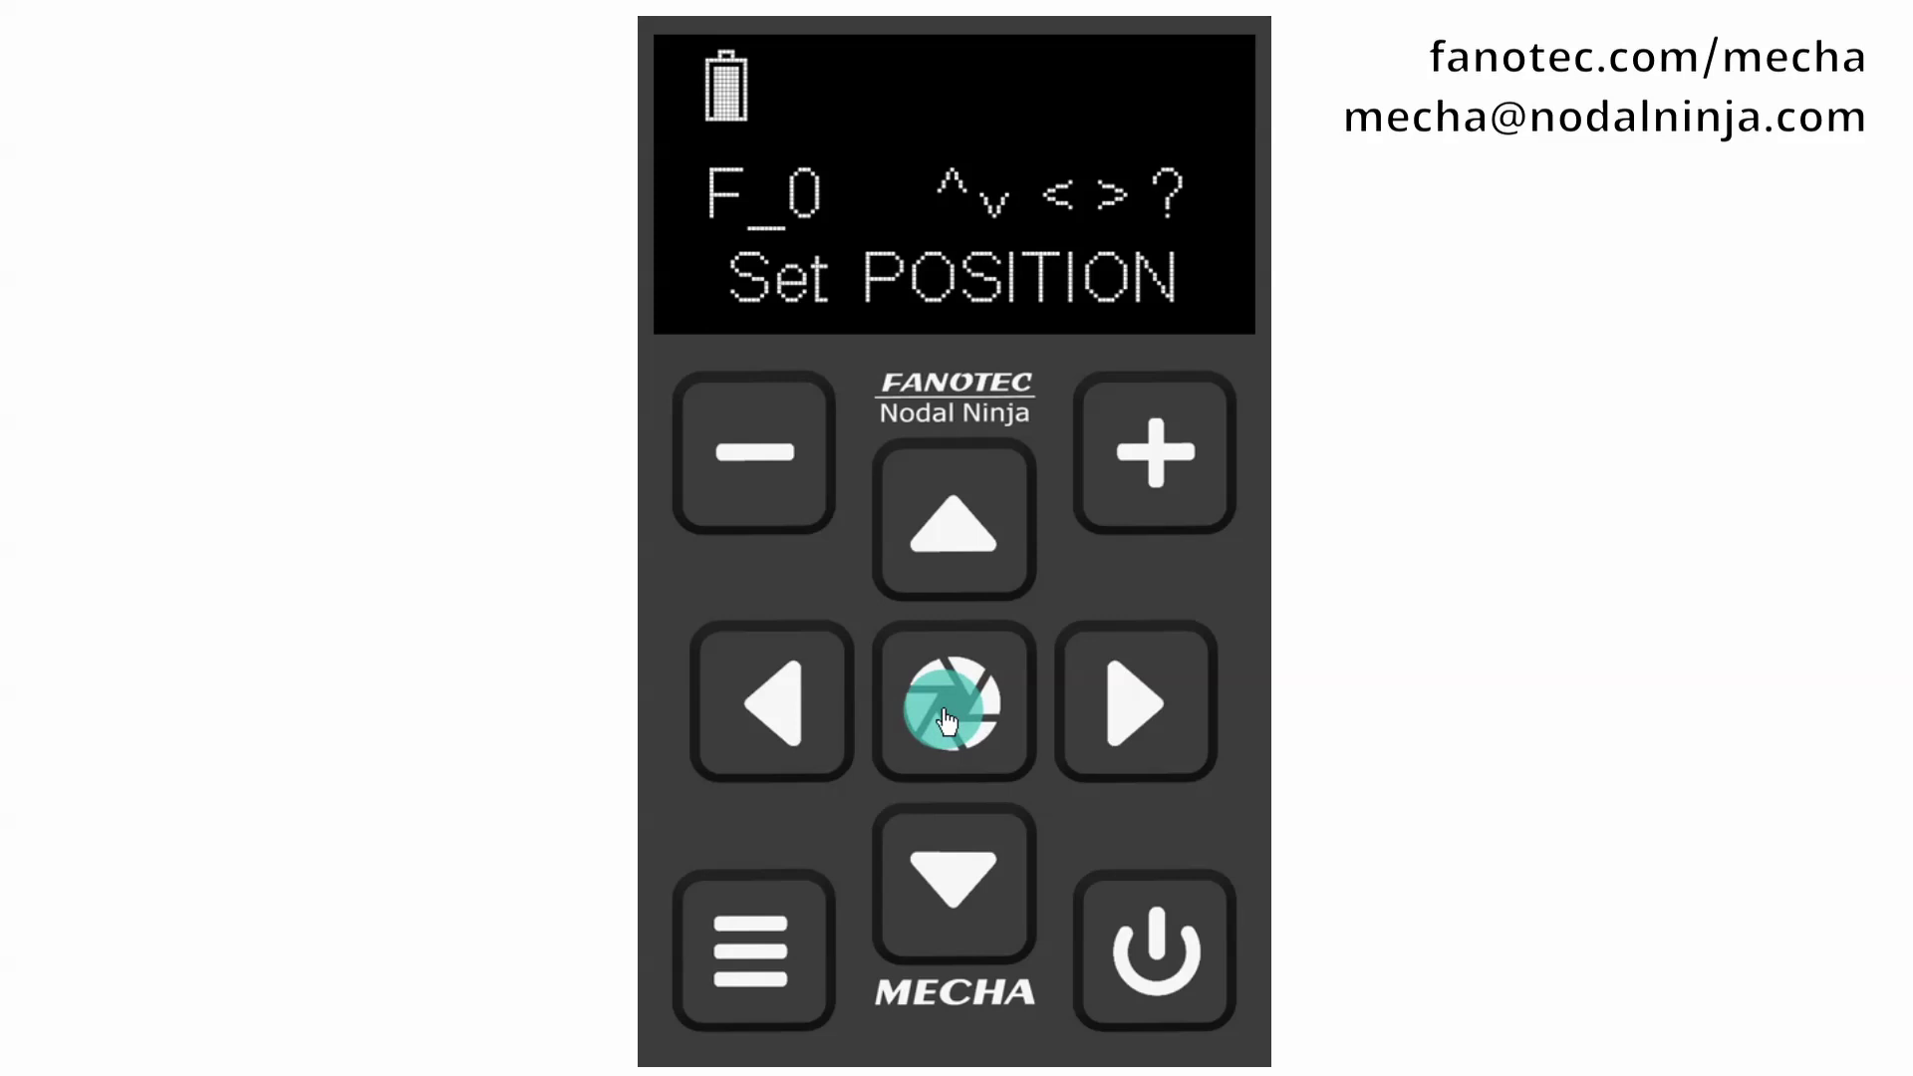
Show the controller's status, then re-enter menu C3 at the 45.0 deg. INTERVAL 1 angle
left_click(947, 720)
left_click(953, 717)
left_click(957, 716)
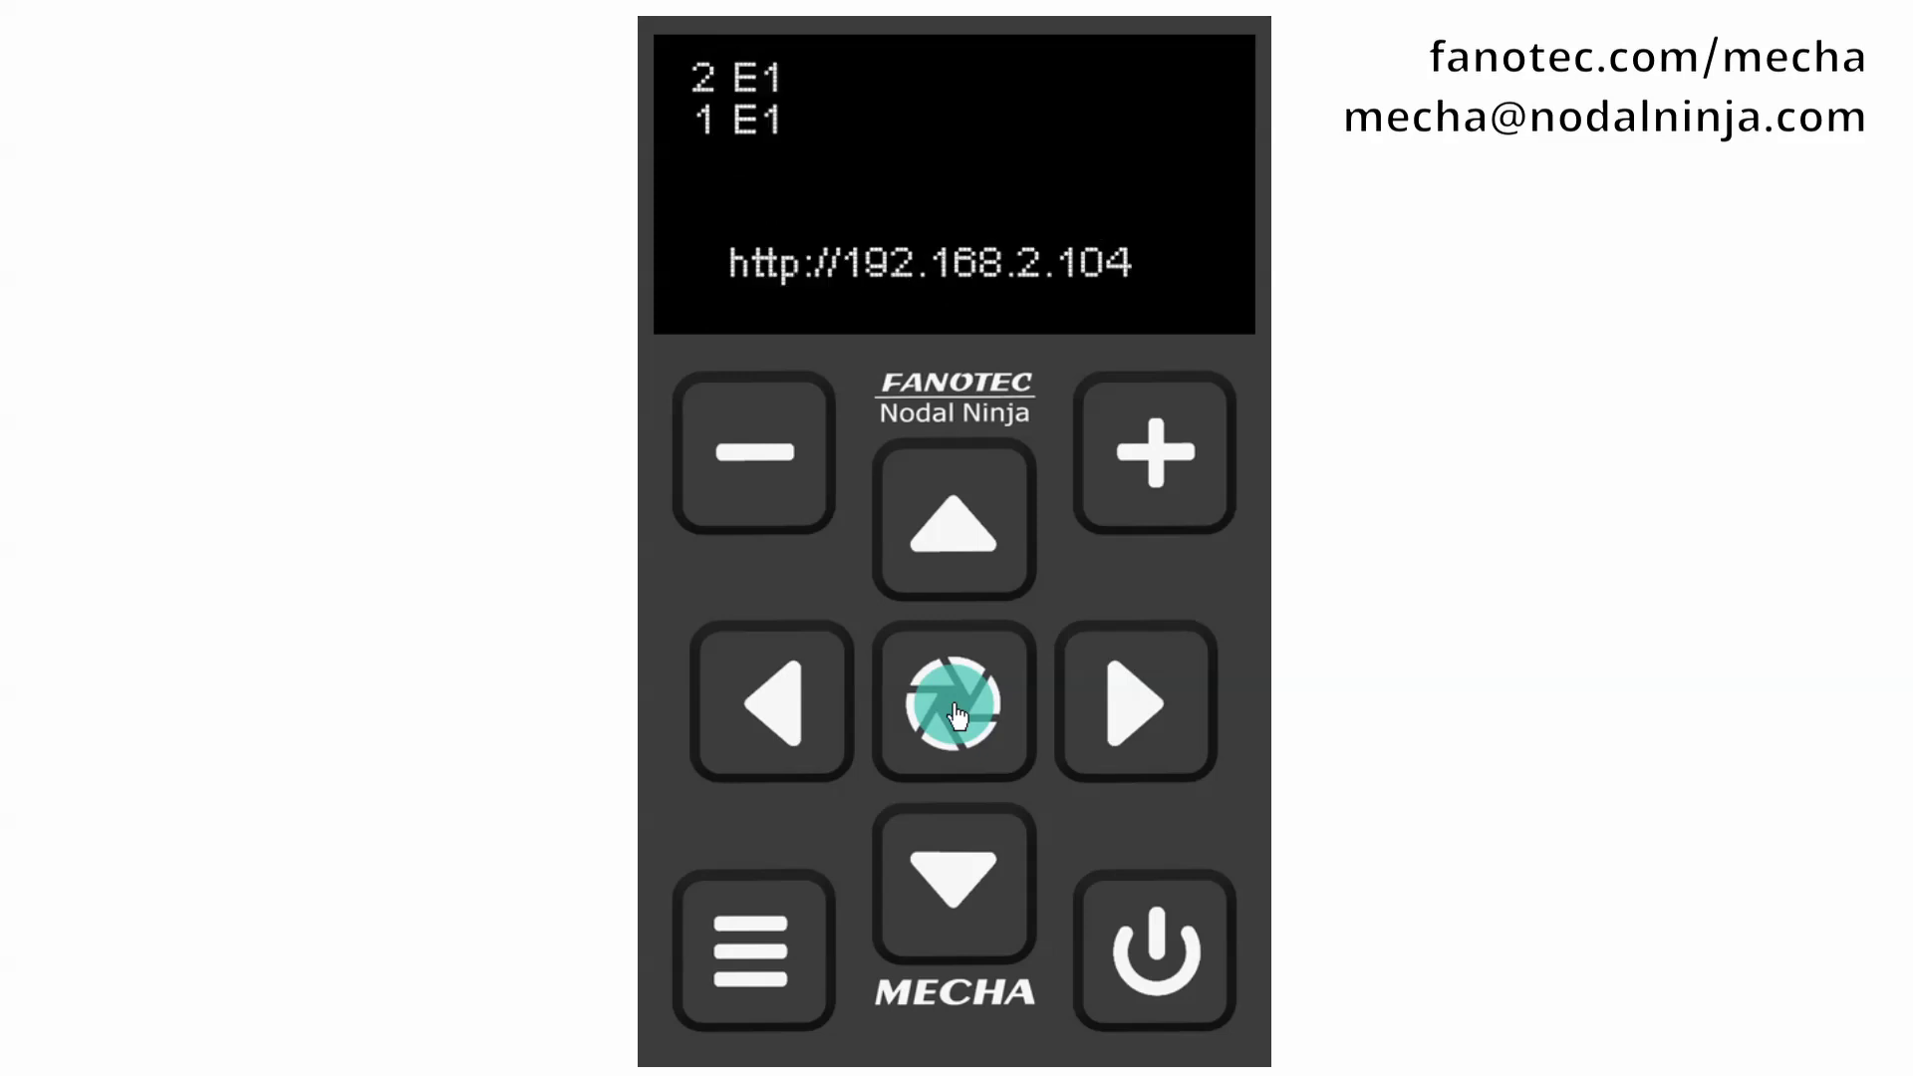
left_click(957, 882)
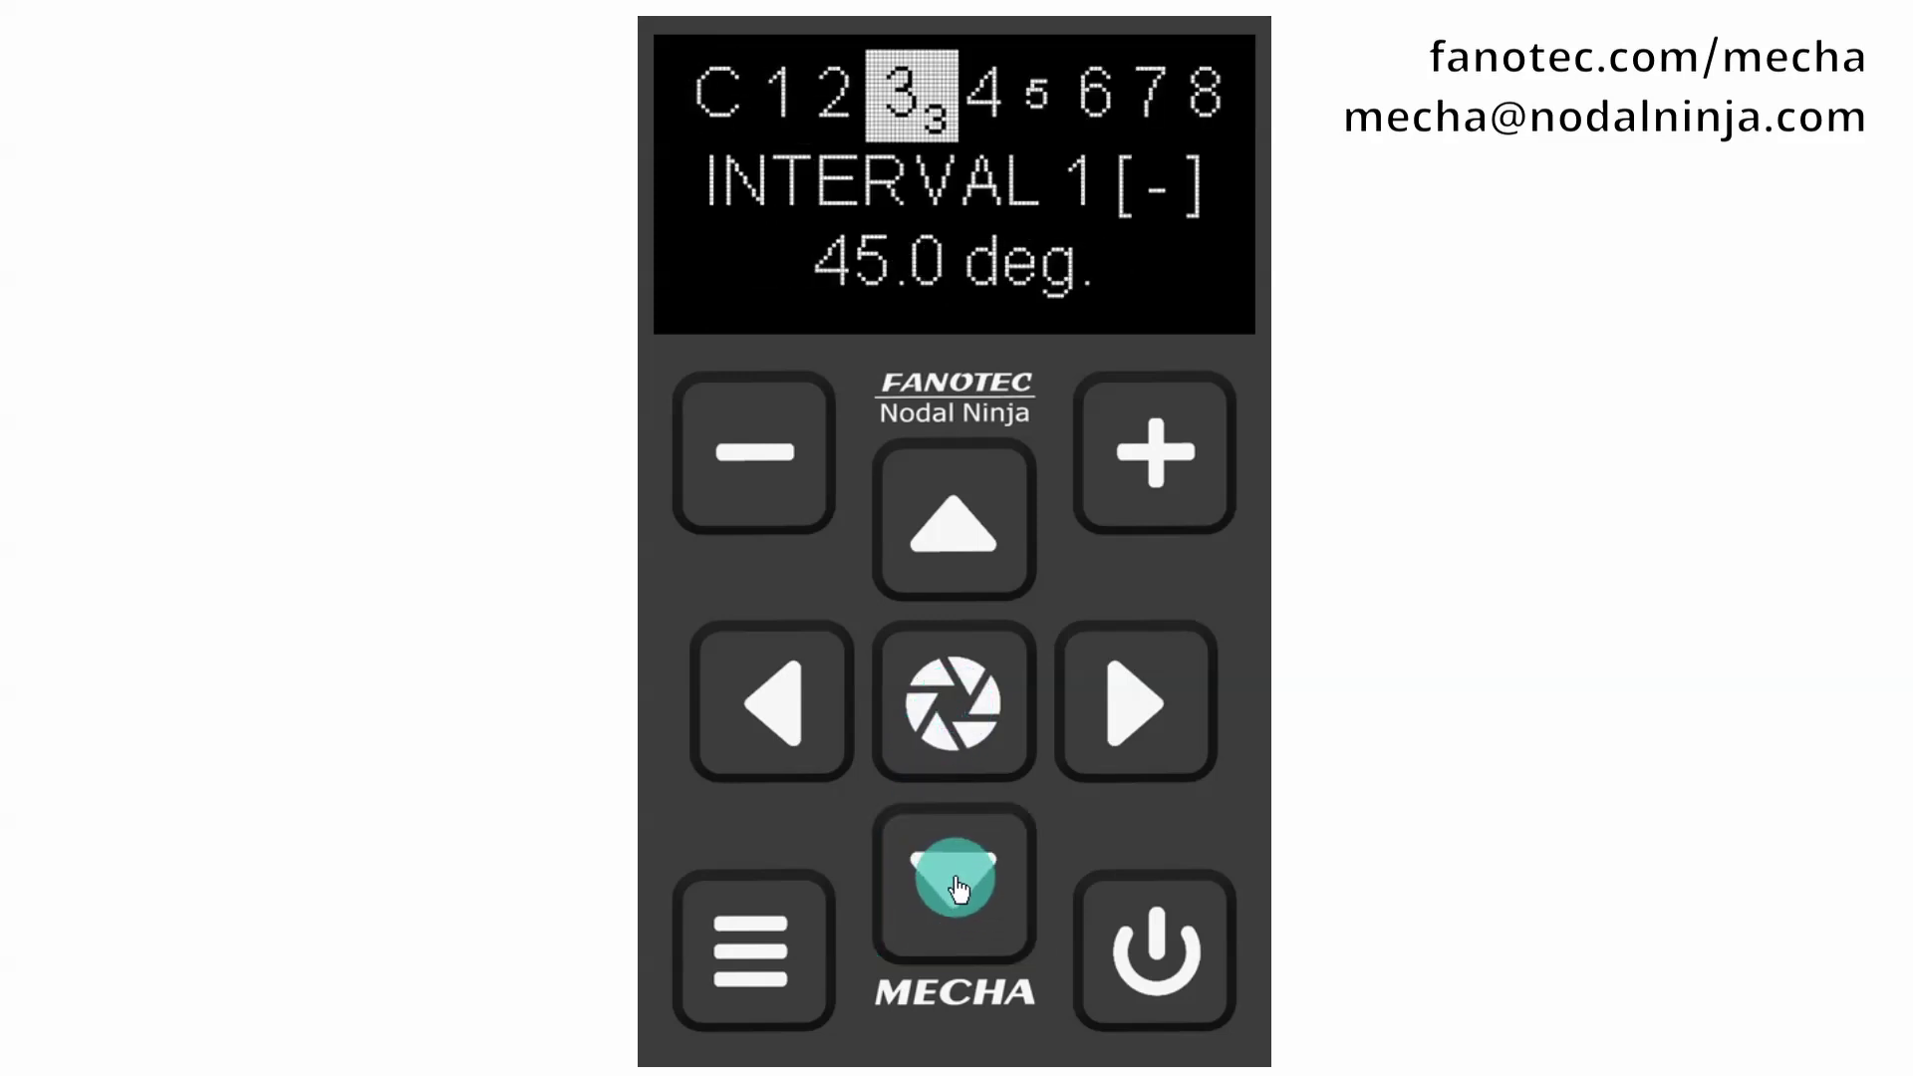
Set the Interval 1 speed to 3.5 RPM, down from 3.7 RPM
left_click(956, 882)
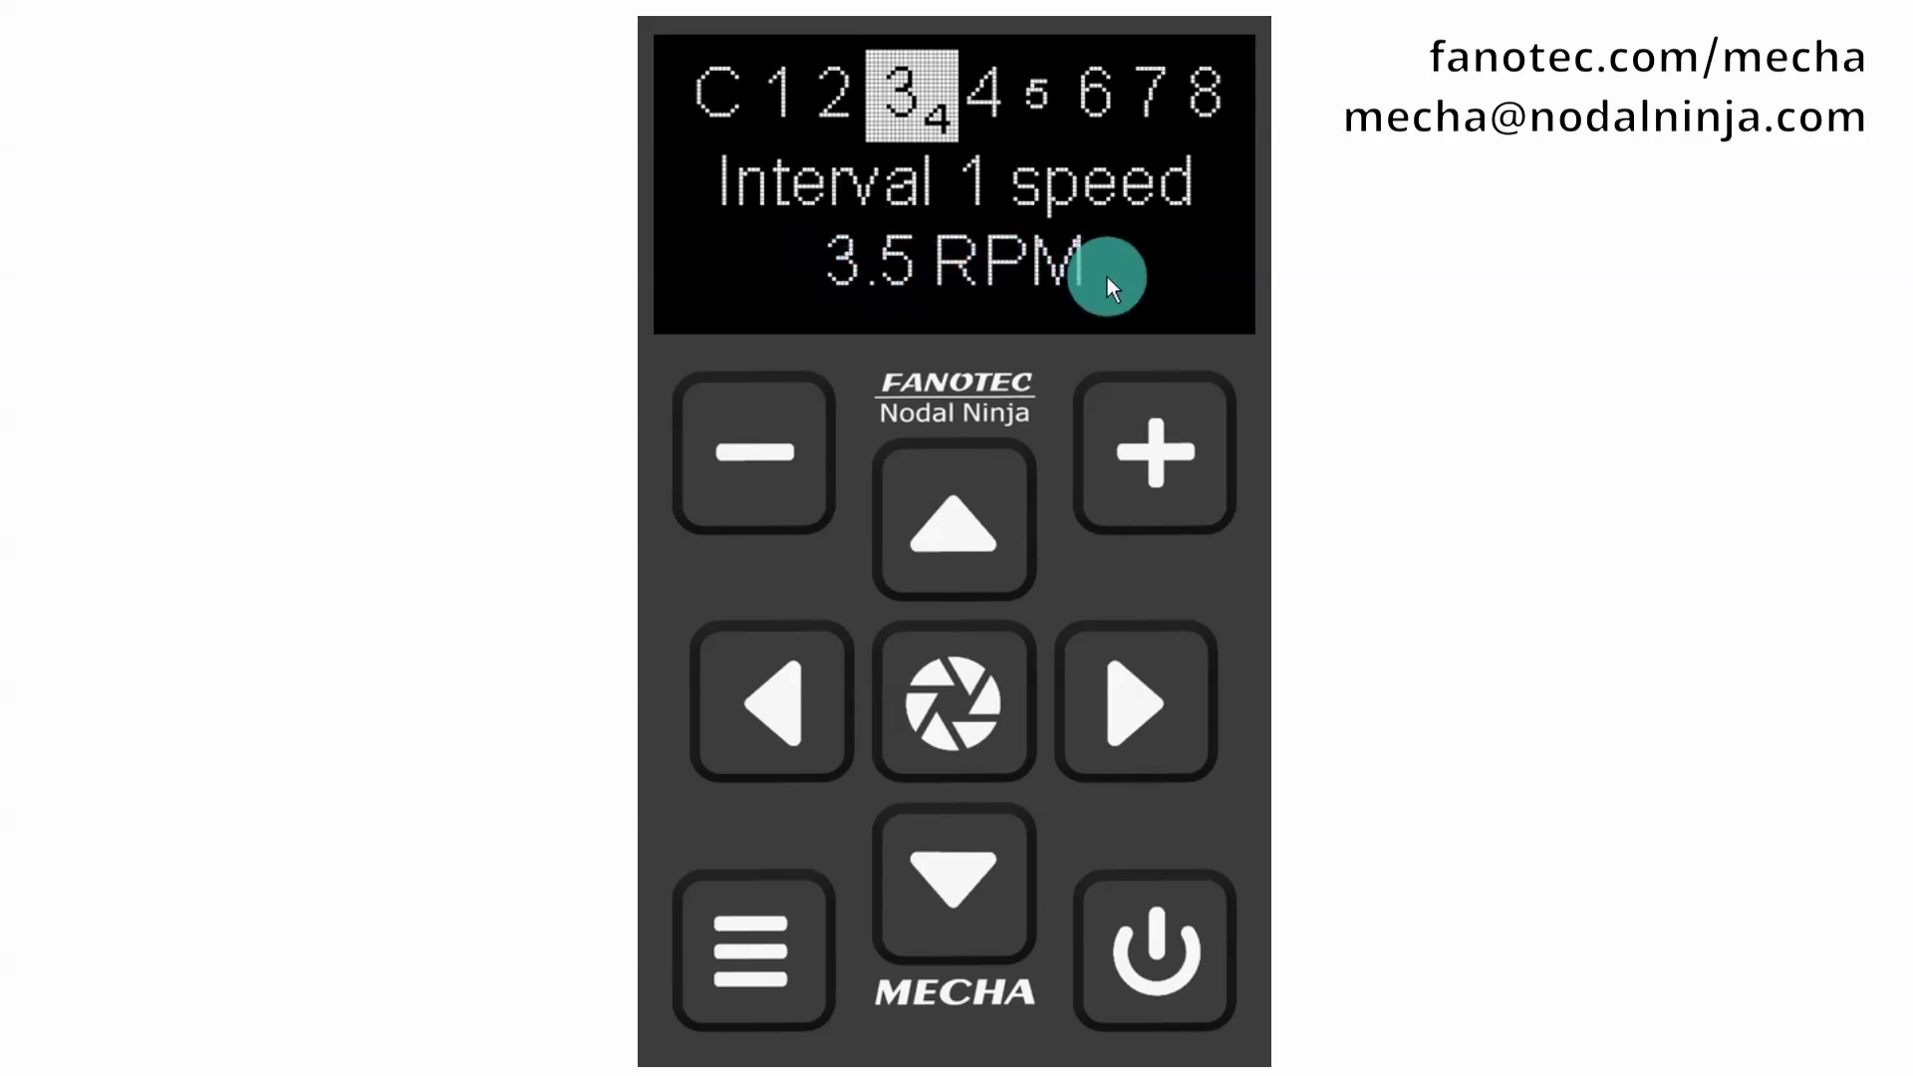
left_click(954, 710)
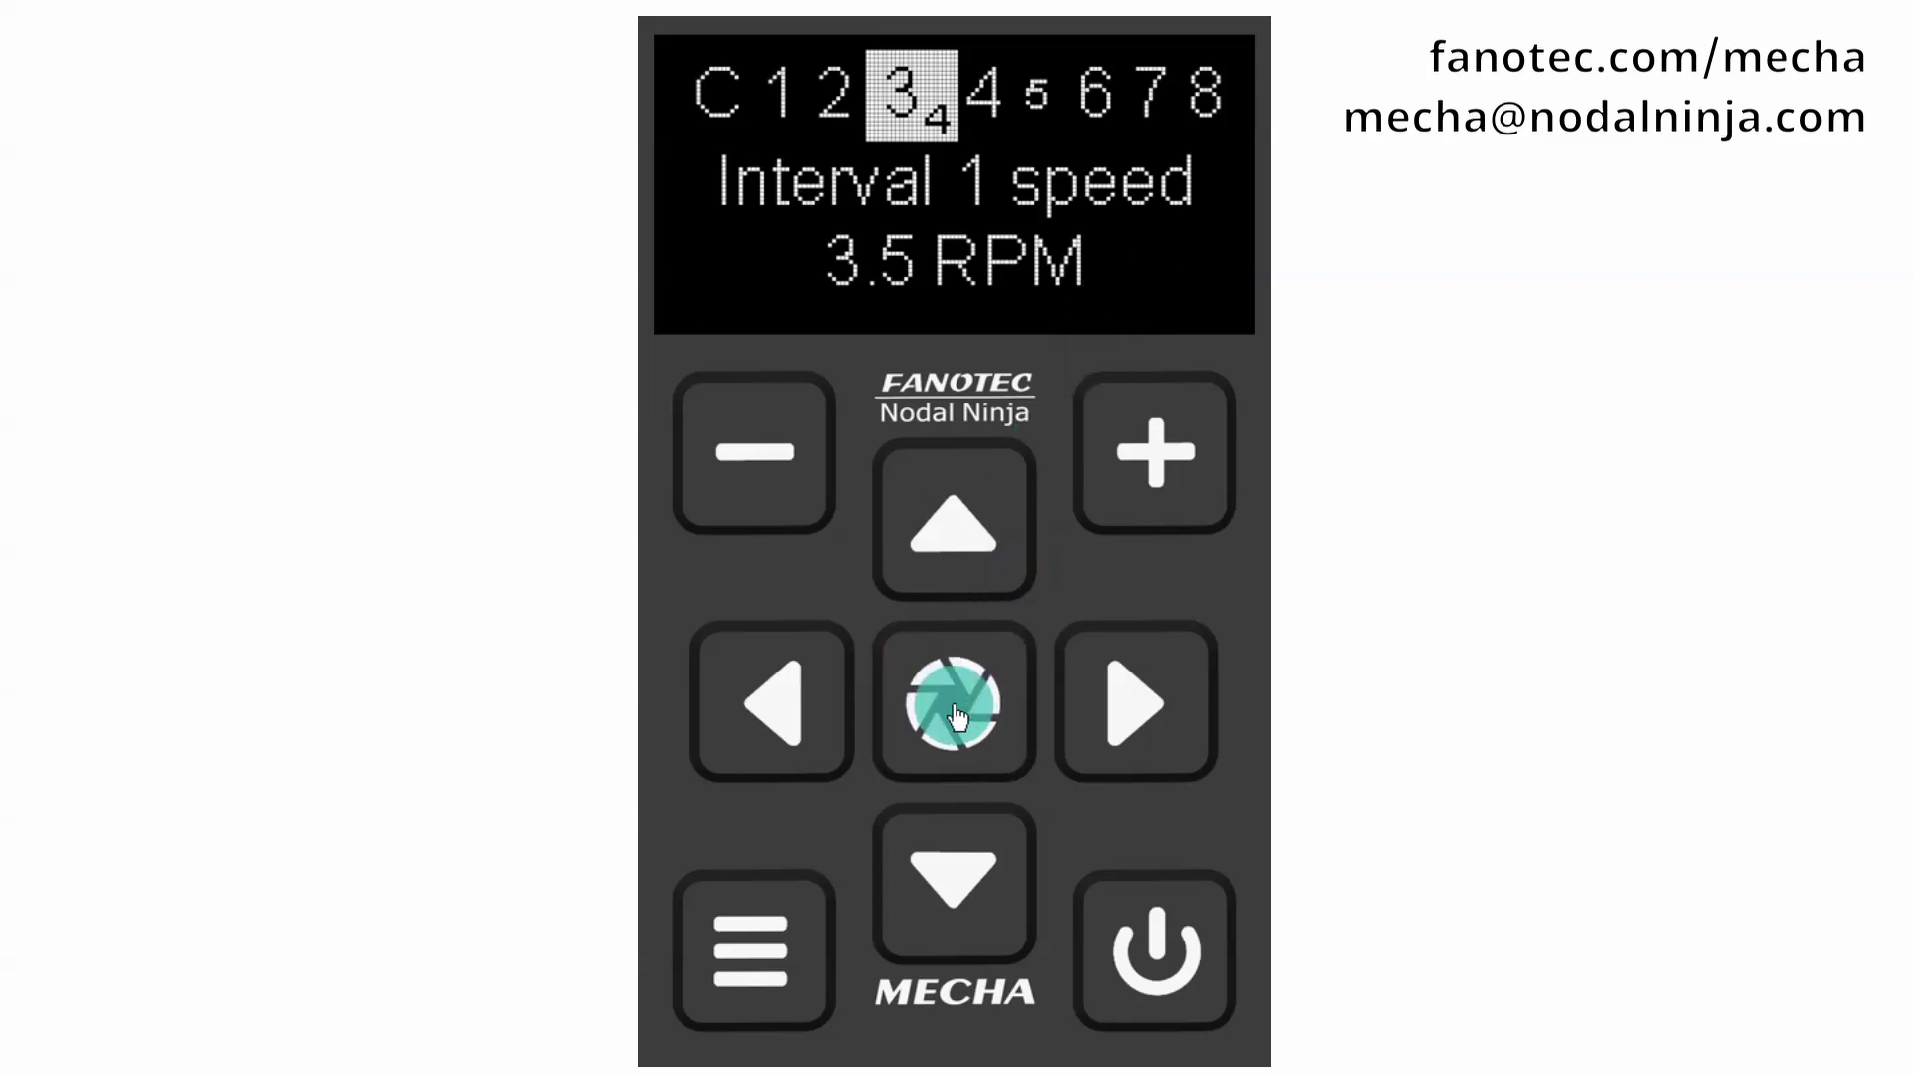
left_click(1159, 461)
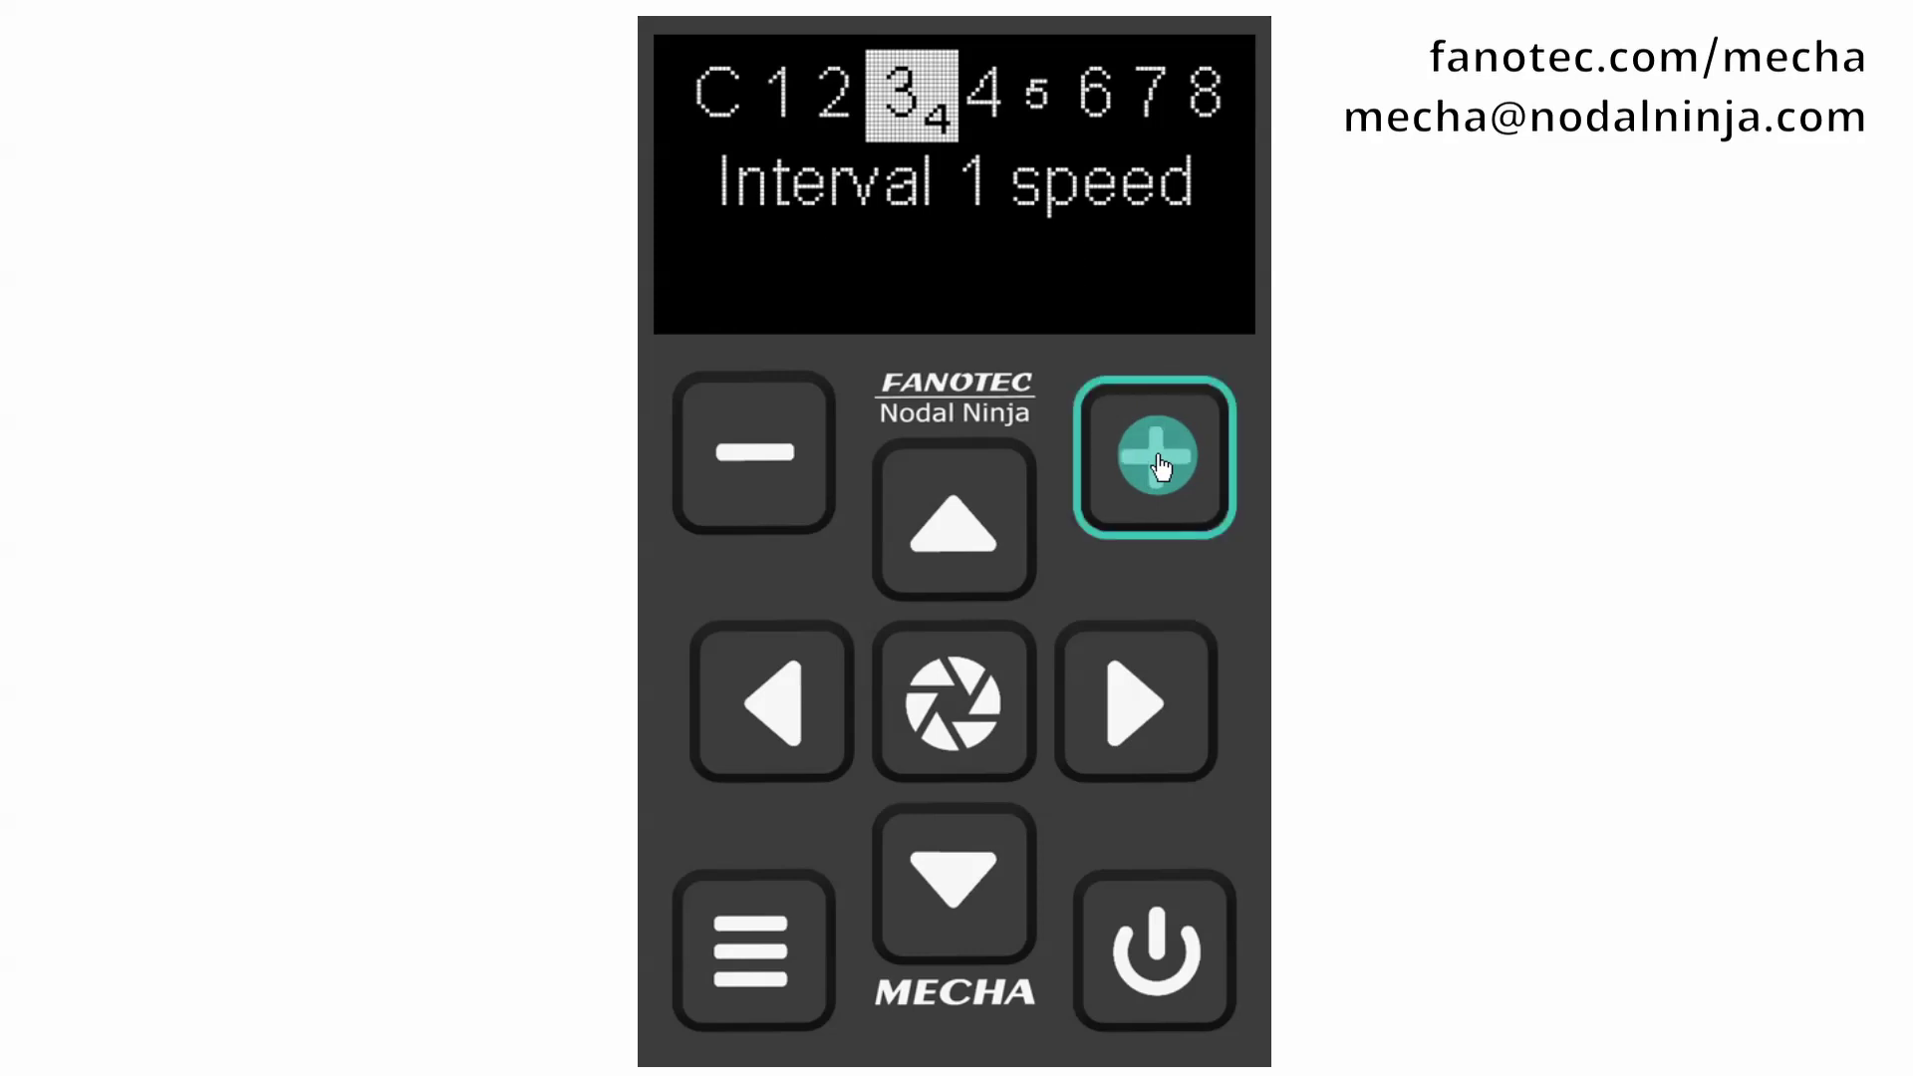
left_click(757, 451)
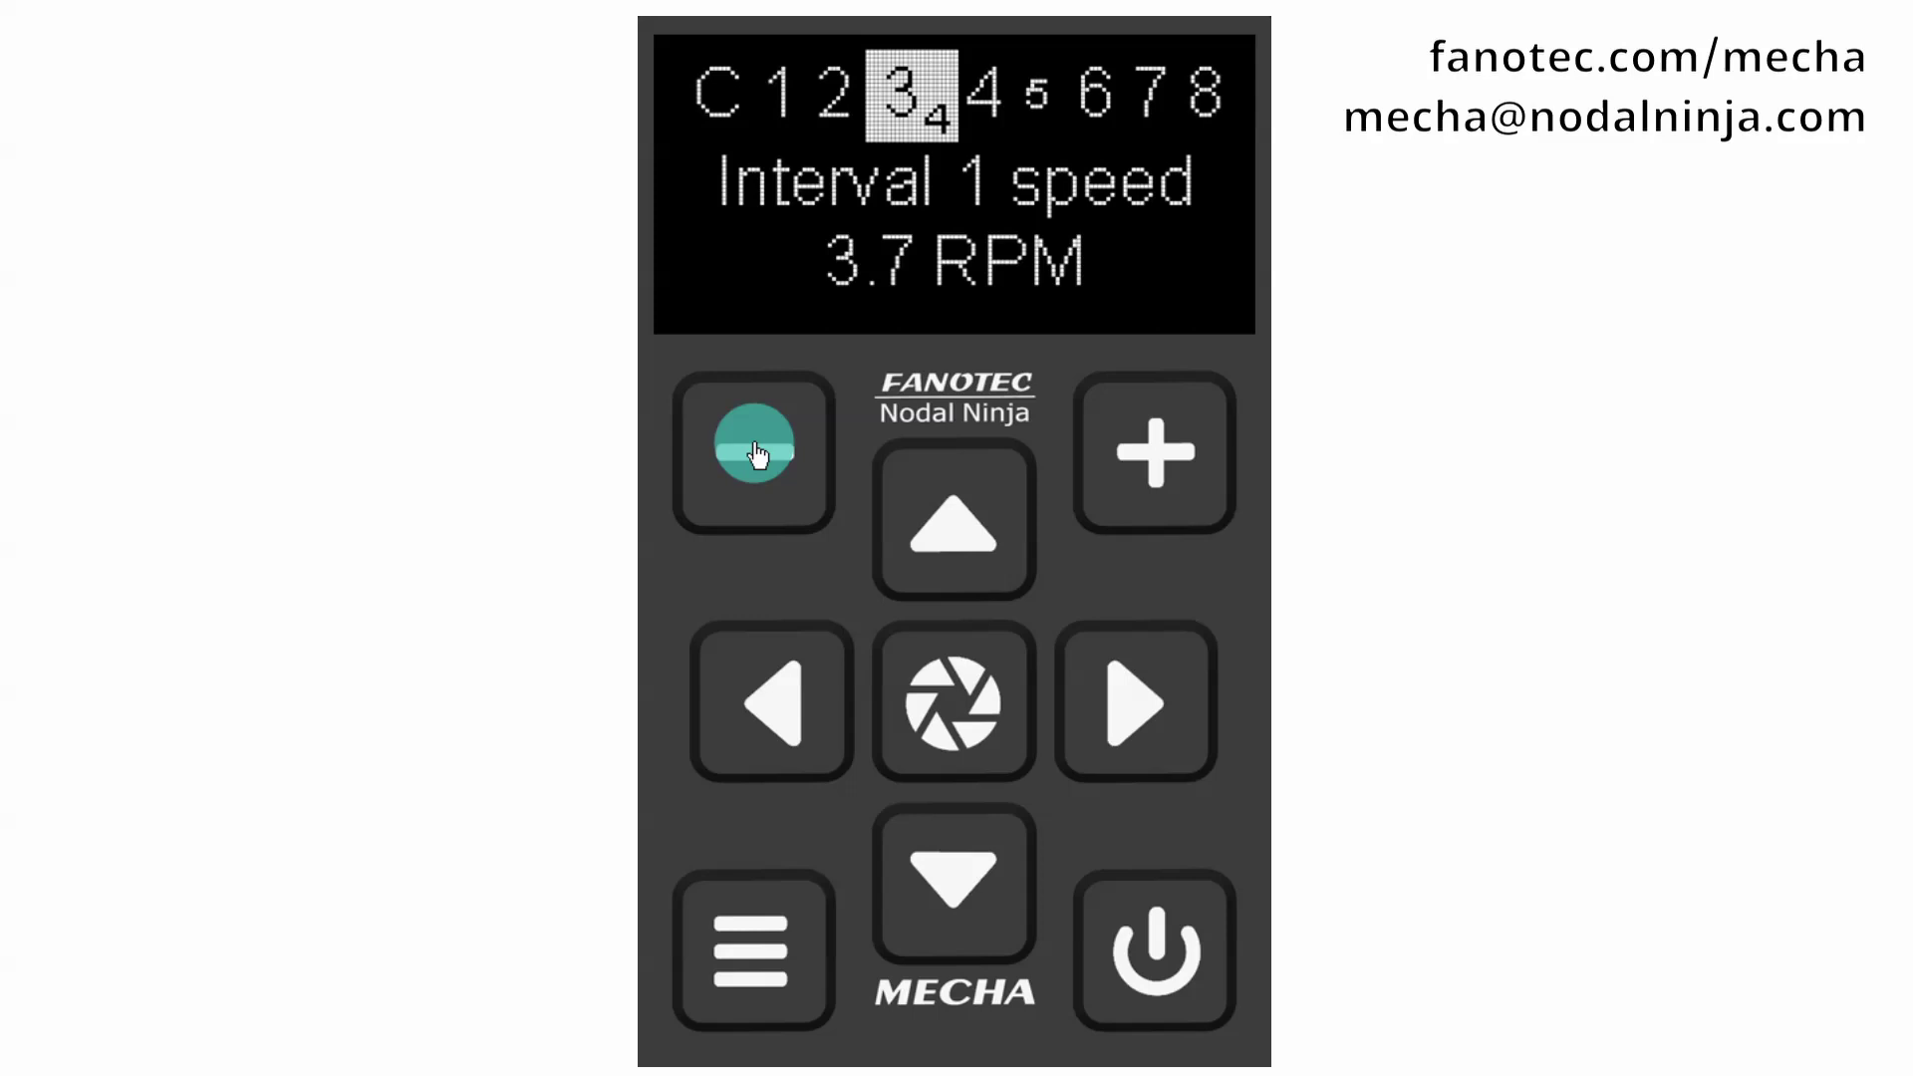
left_click(757, 451)
Confirm the speed, test-run the intervals from Set POSITION, and return to Interval 1 speed
left_click(957, 703)
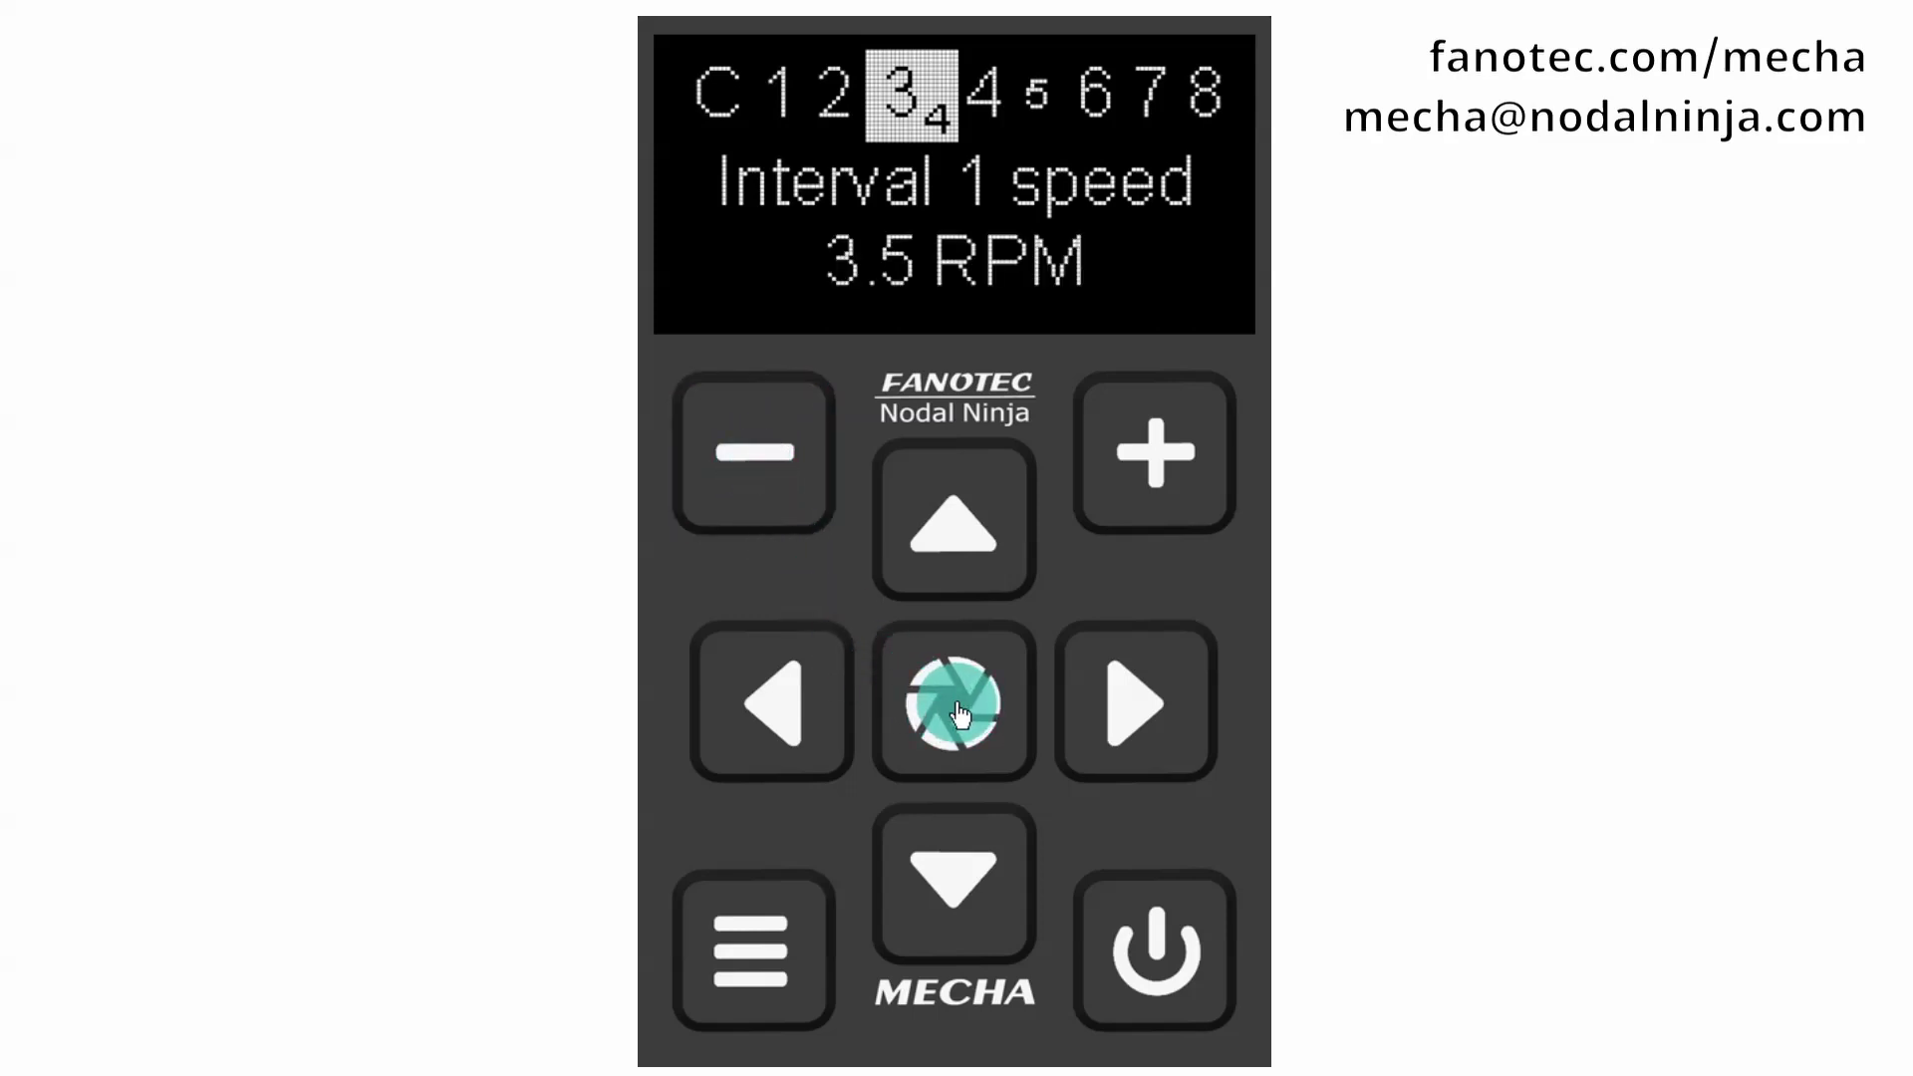
left_click(958, 710)
left_click(959, 709)
left_click(956, 723)
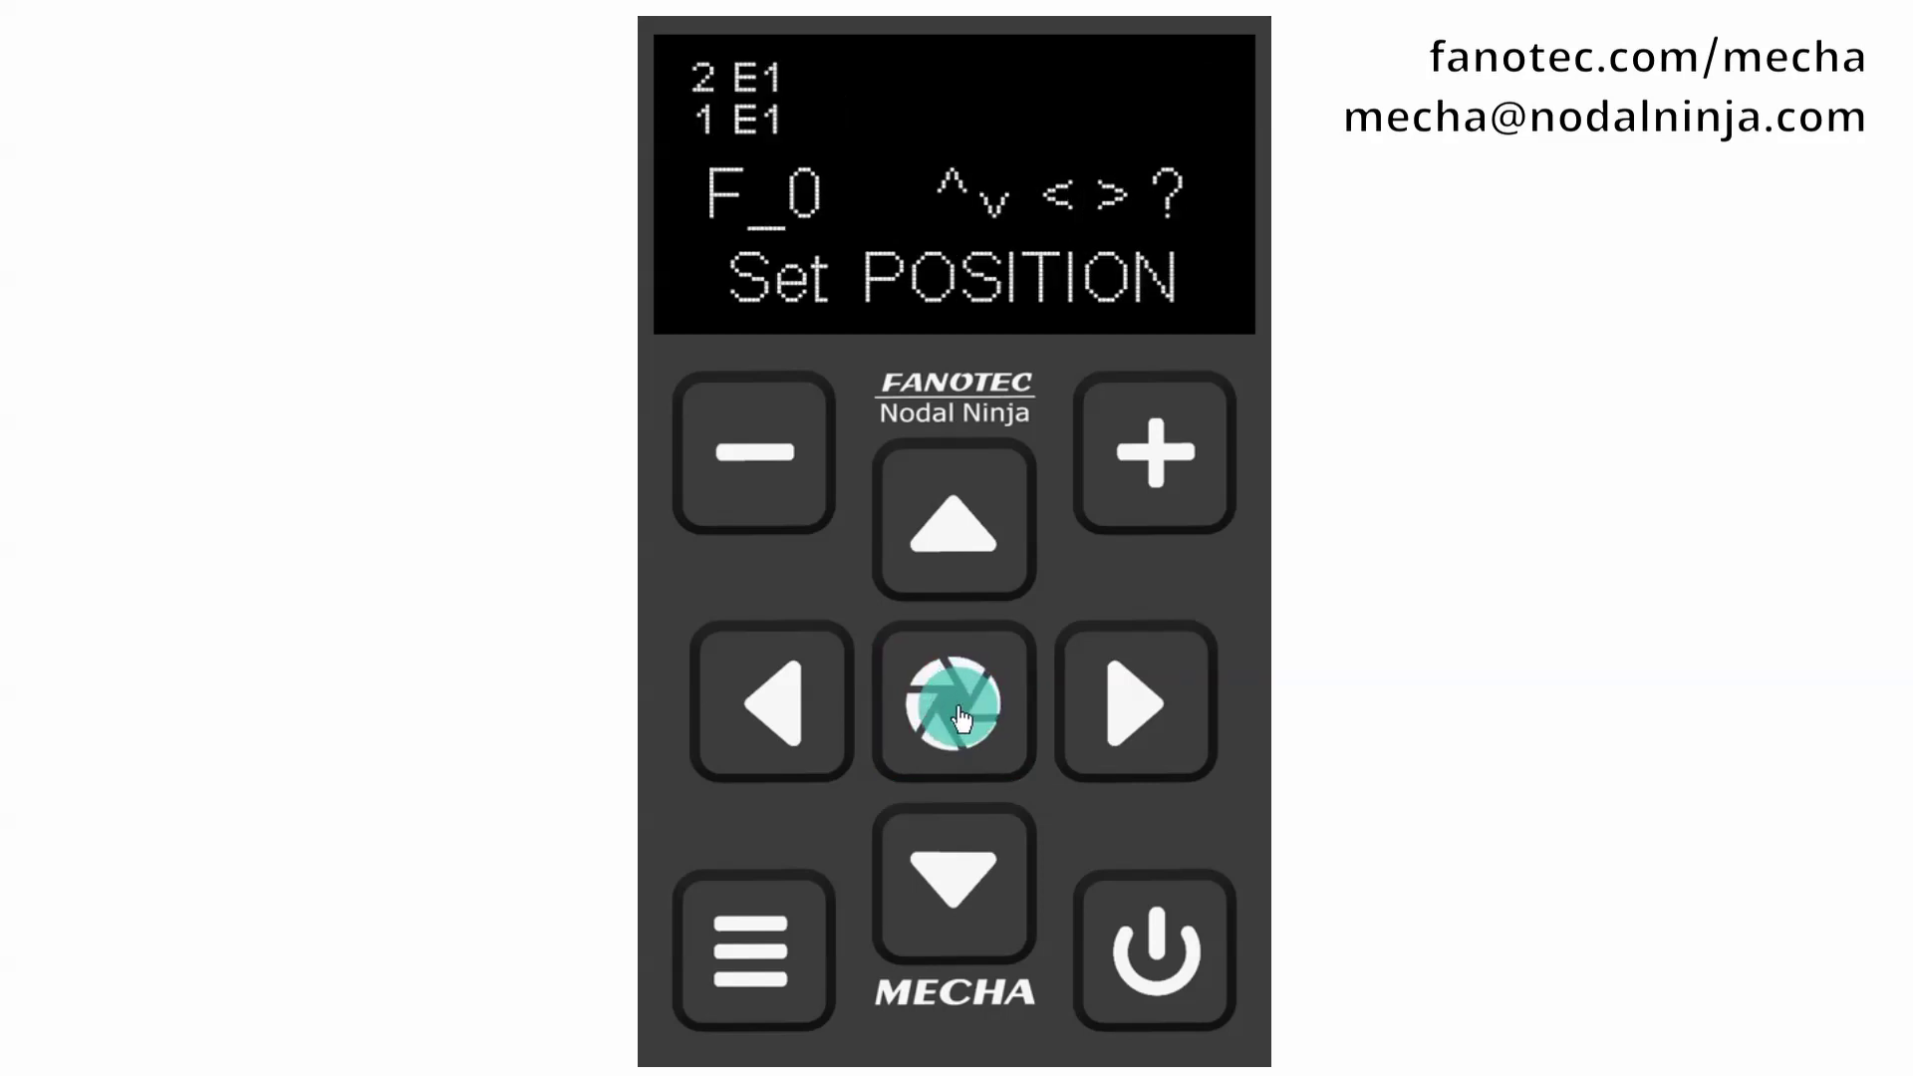
left_click(958, 718)
left_click(958, 717)
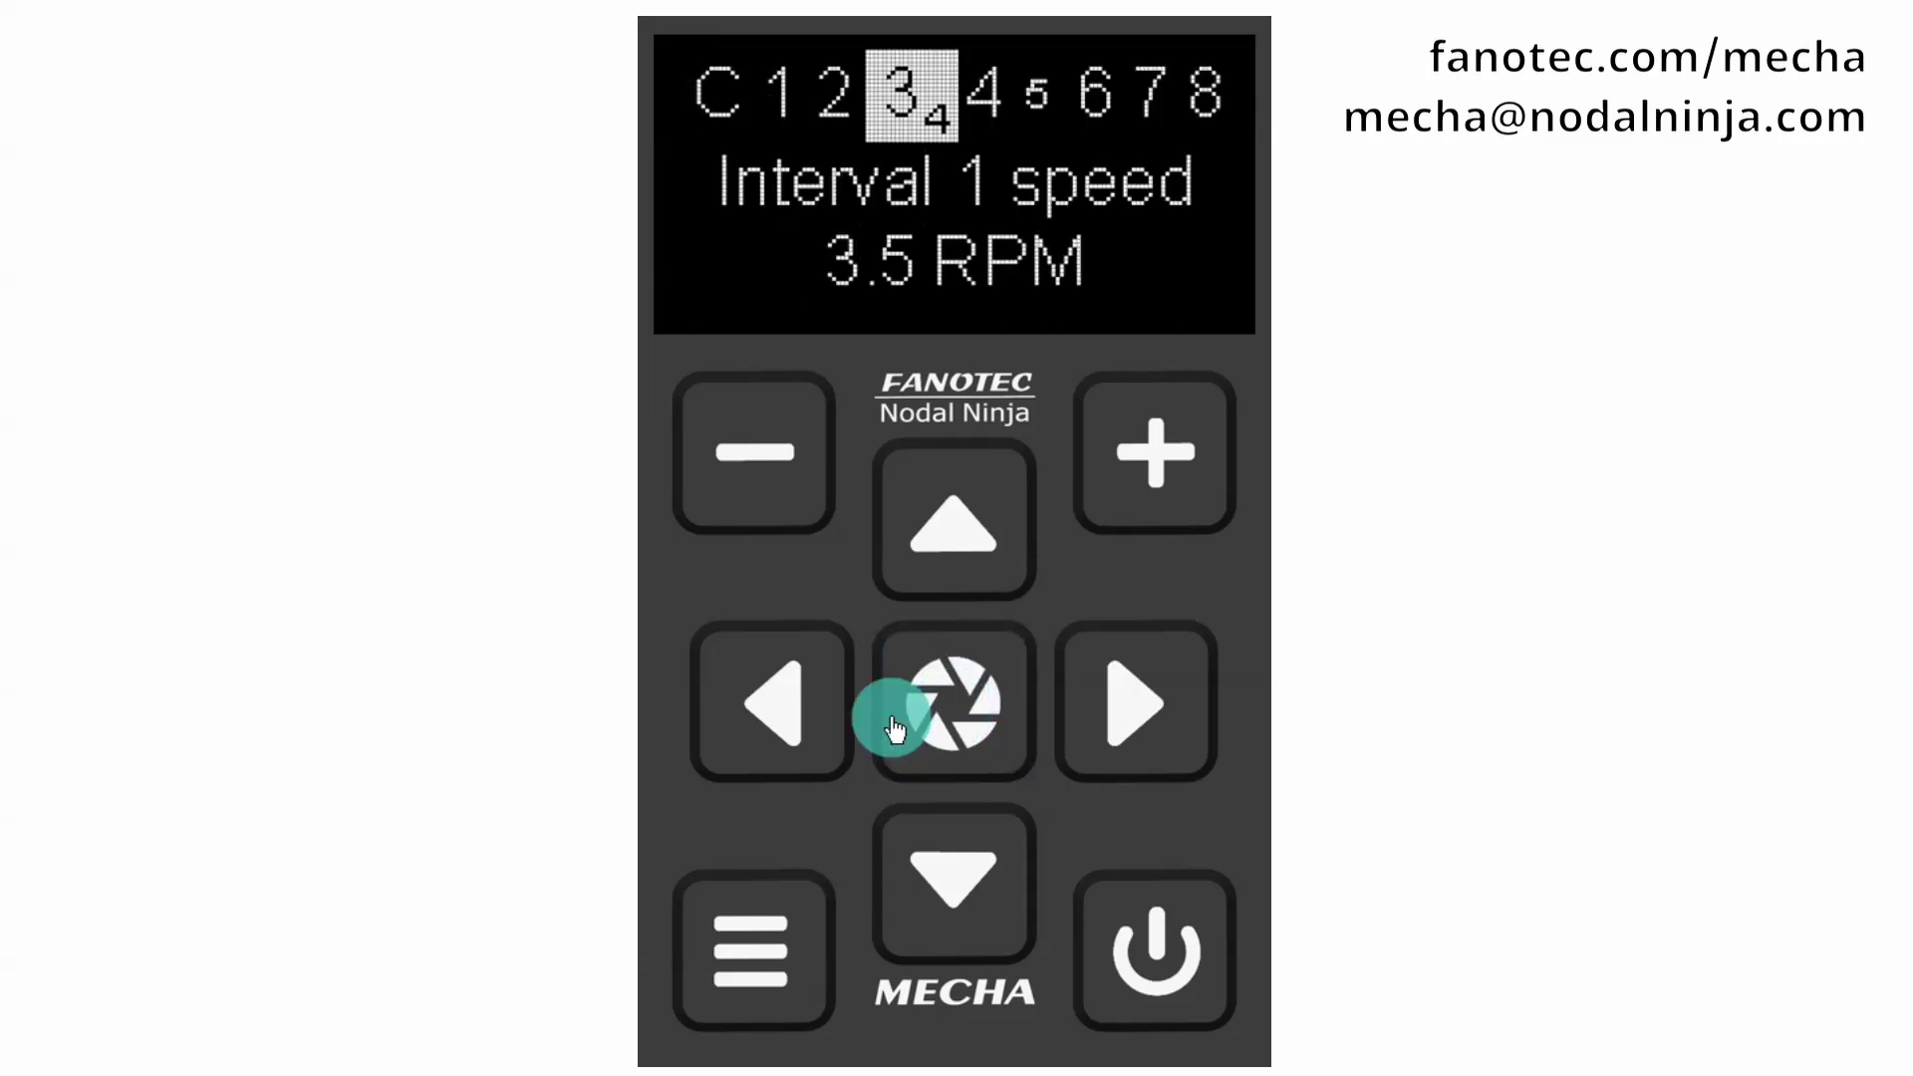
Step down to INTERVAL 2 at 90.0 deg. and on to its 3.5 RPM speed
left_click(958, 894)
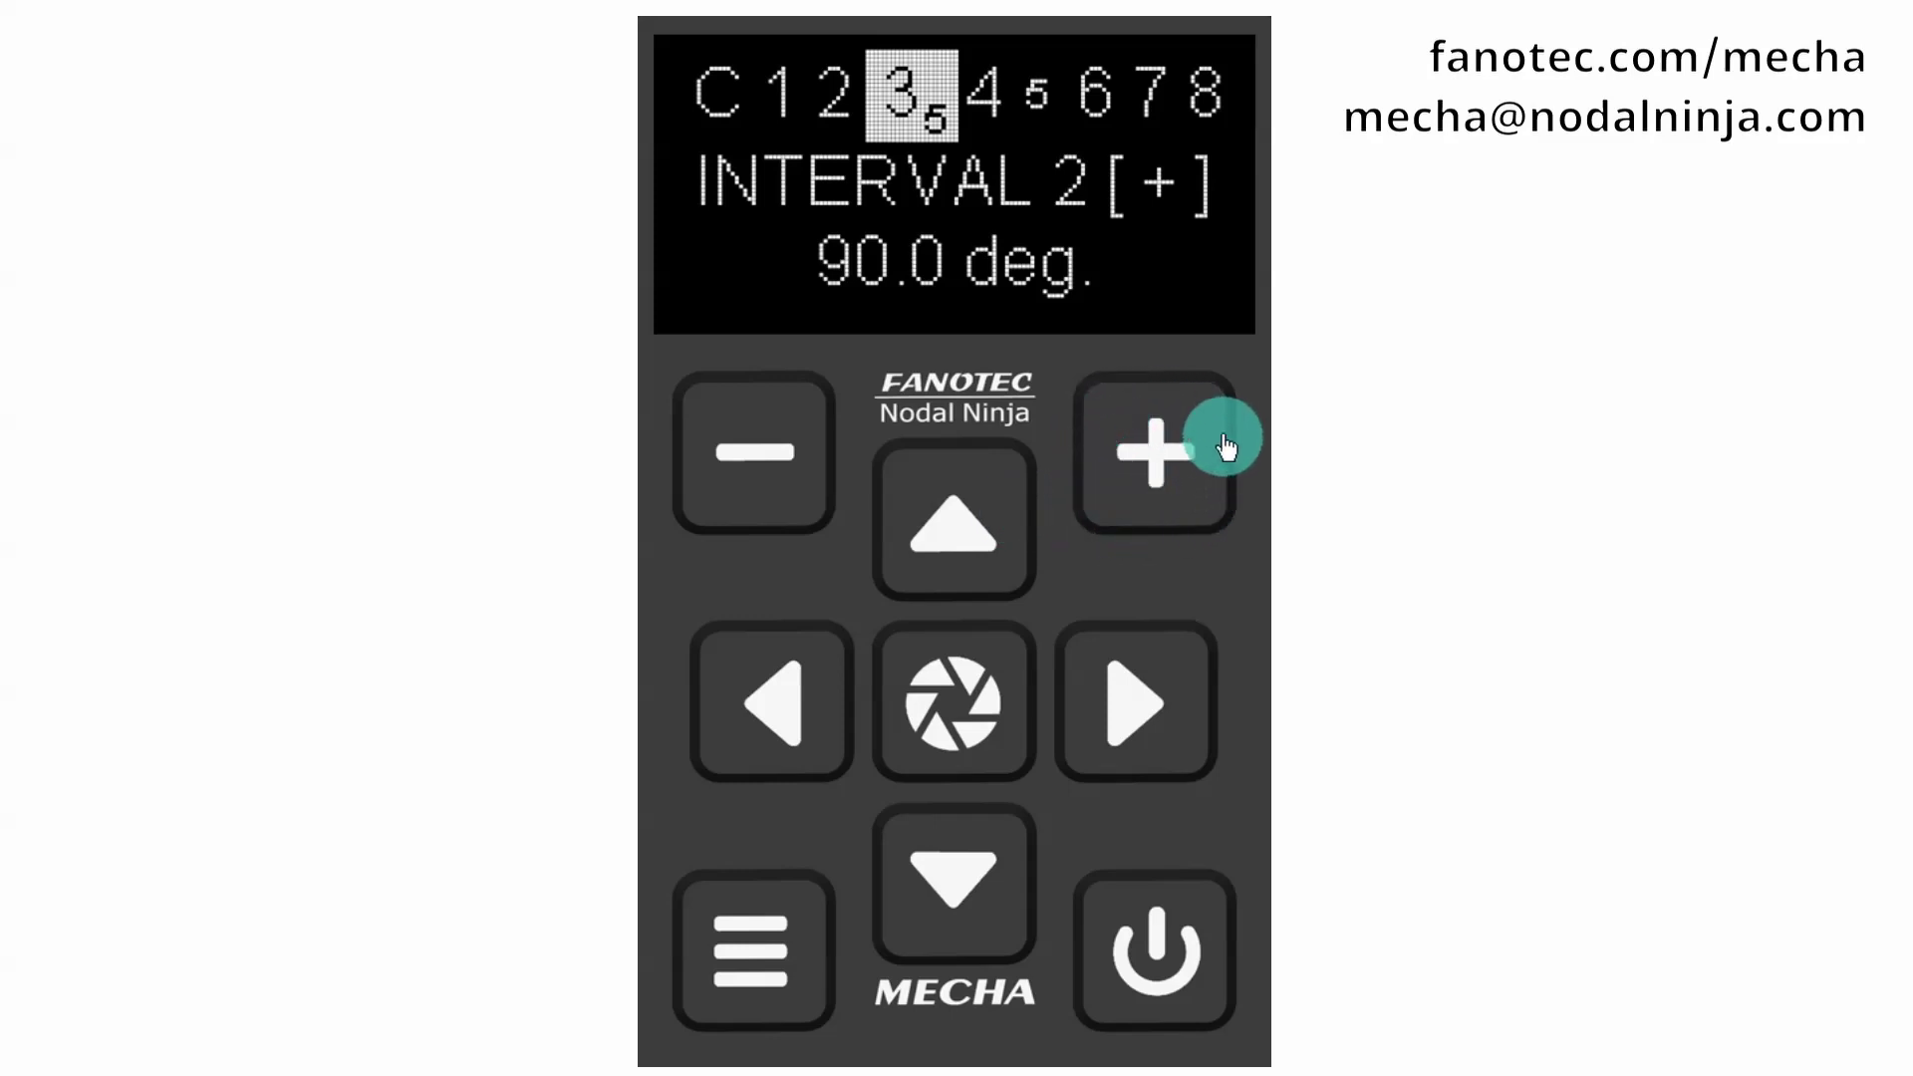
left_click(959, 893)
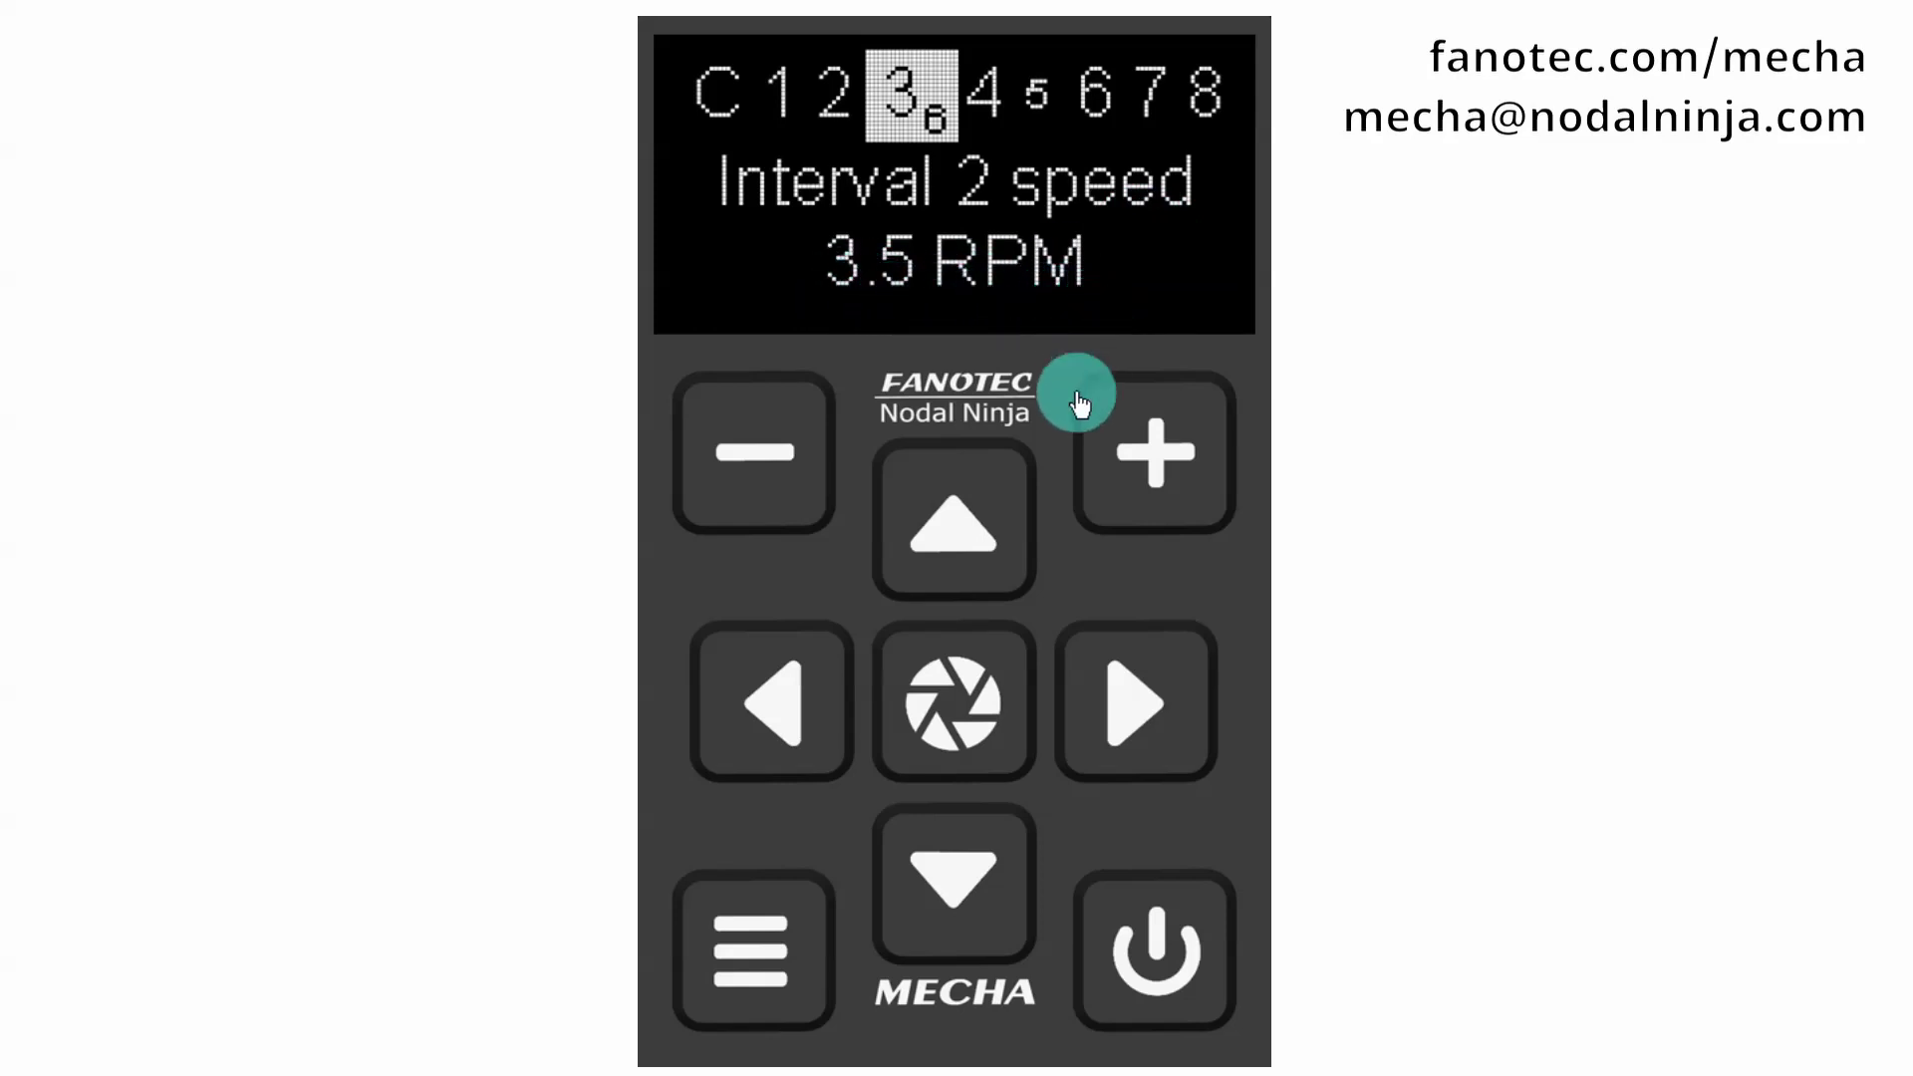
left_click(961, 887)
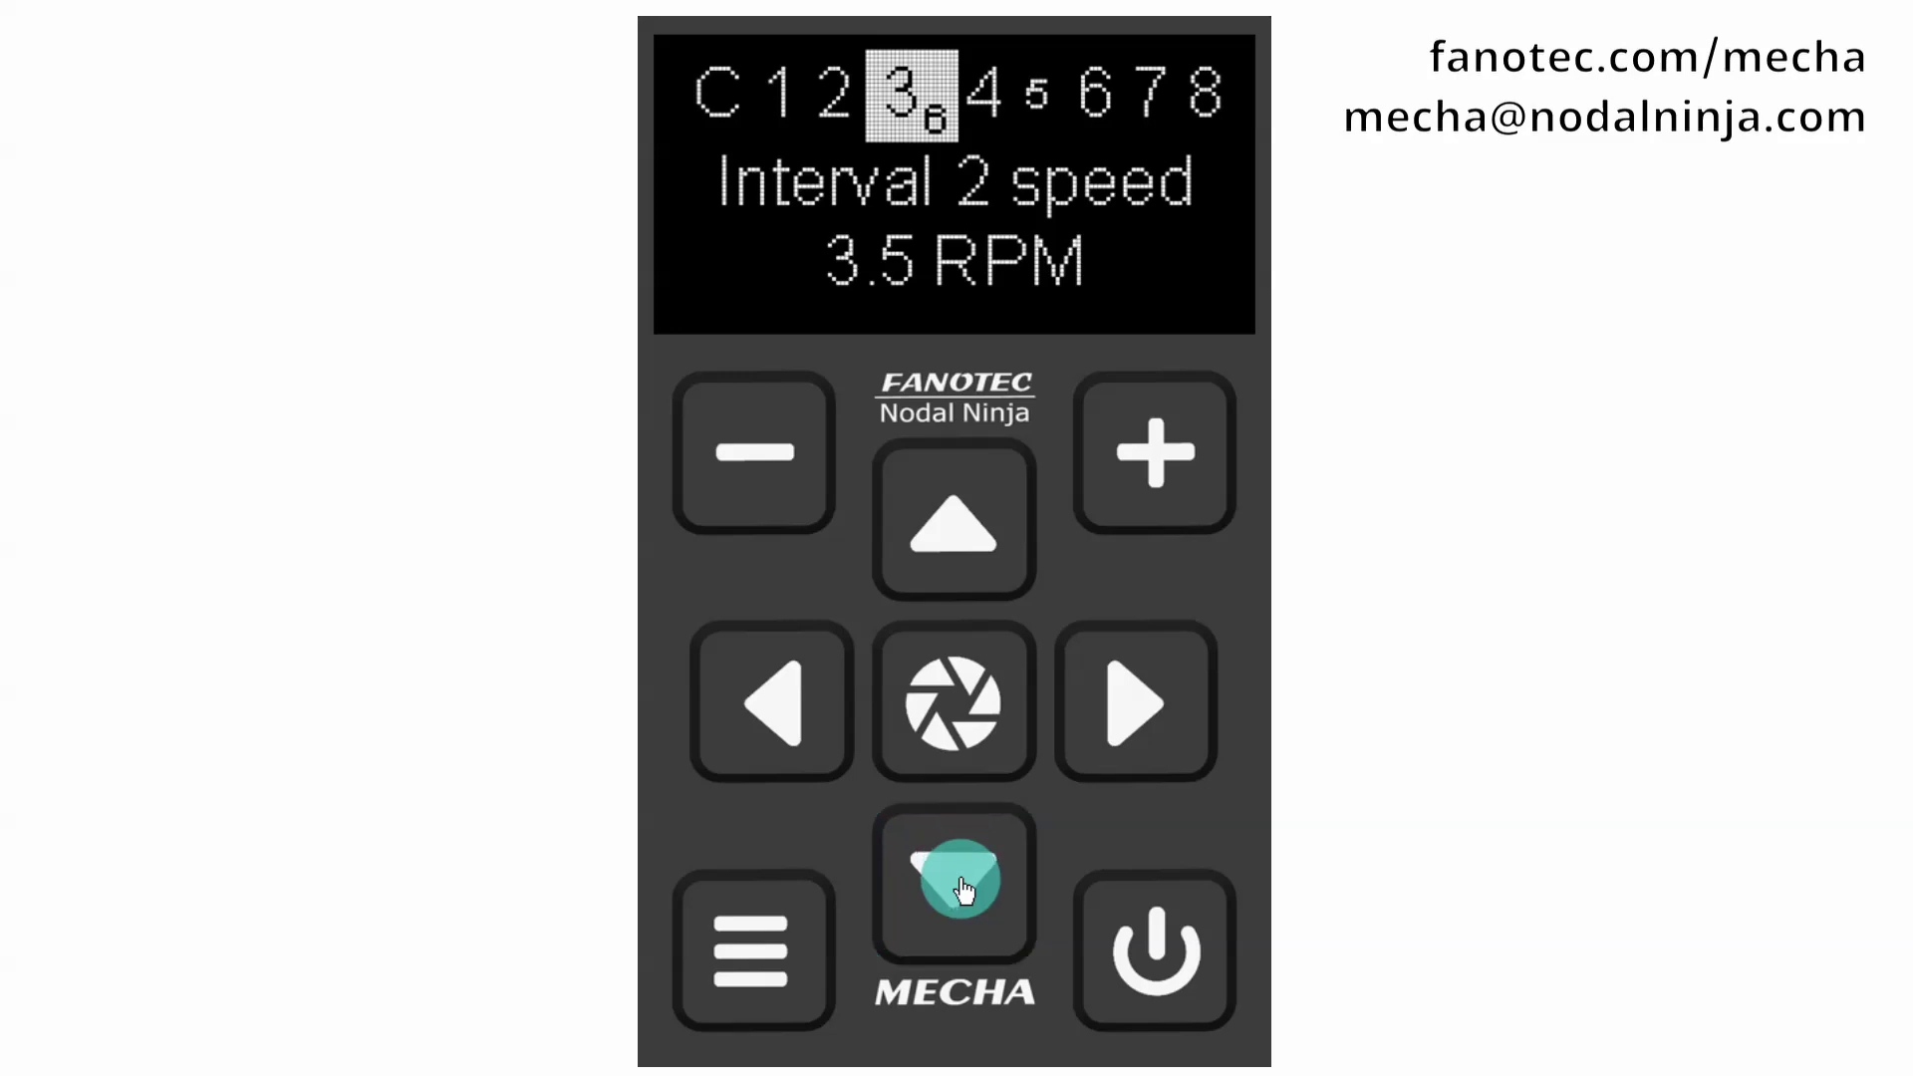
Step to INTERVAL 3 (180.0 deg.) and its 3.5 RPM speed, then back to the angle
left_click(961, 887)
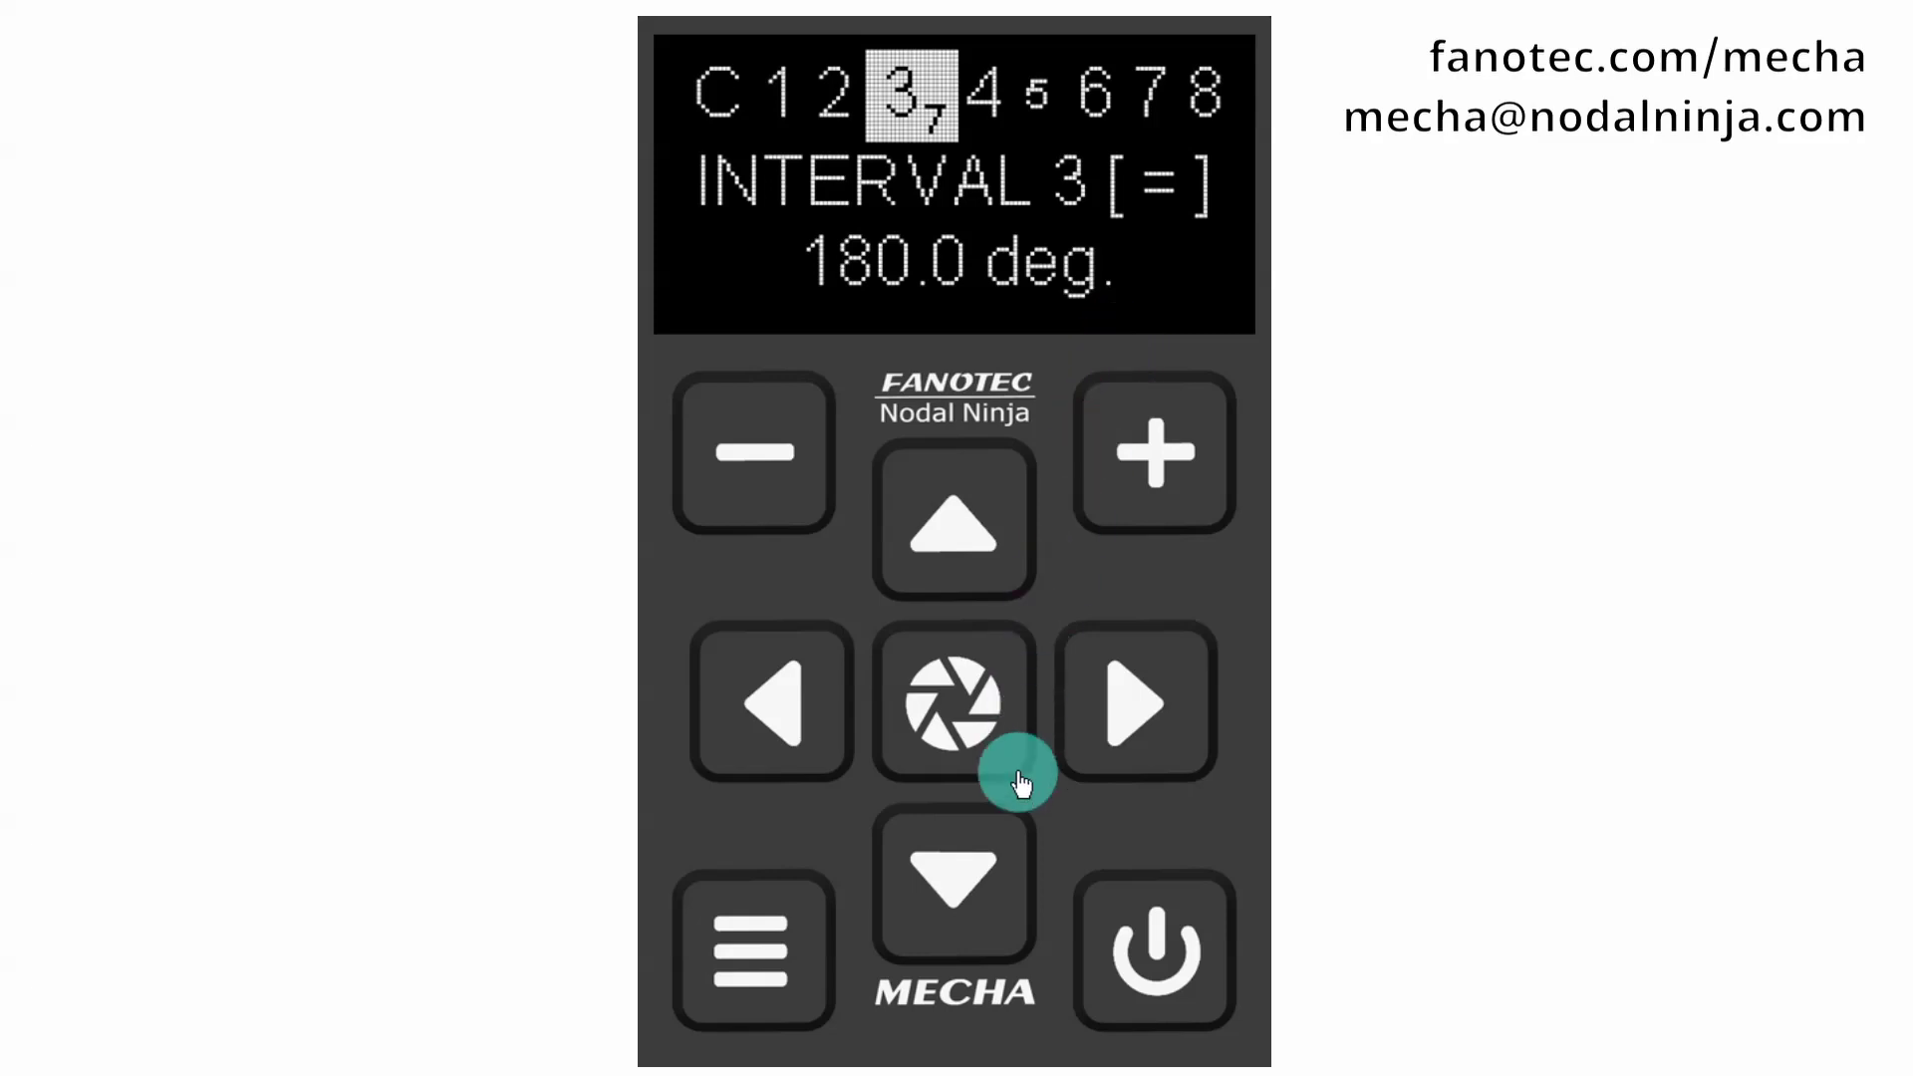
left_click(958, 890)
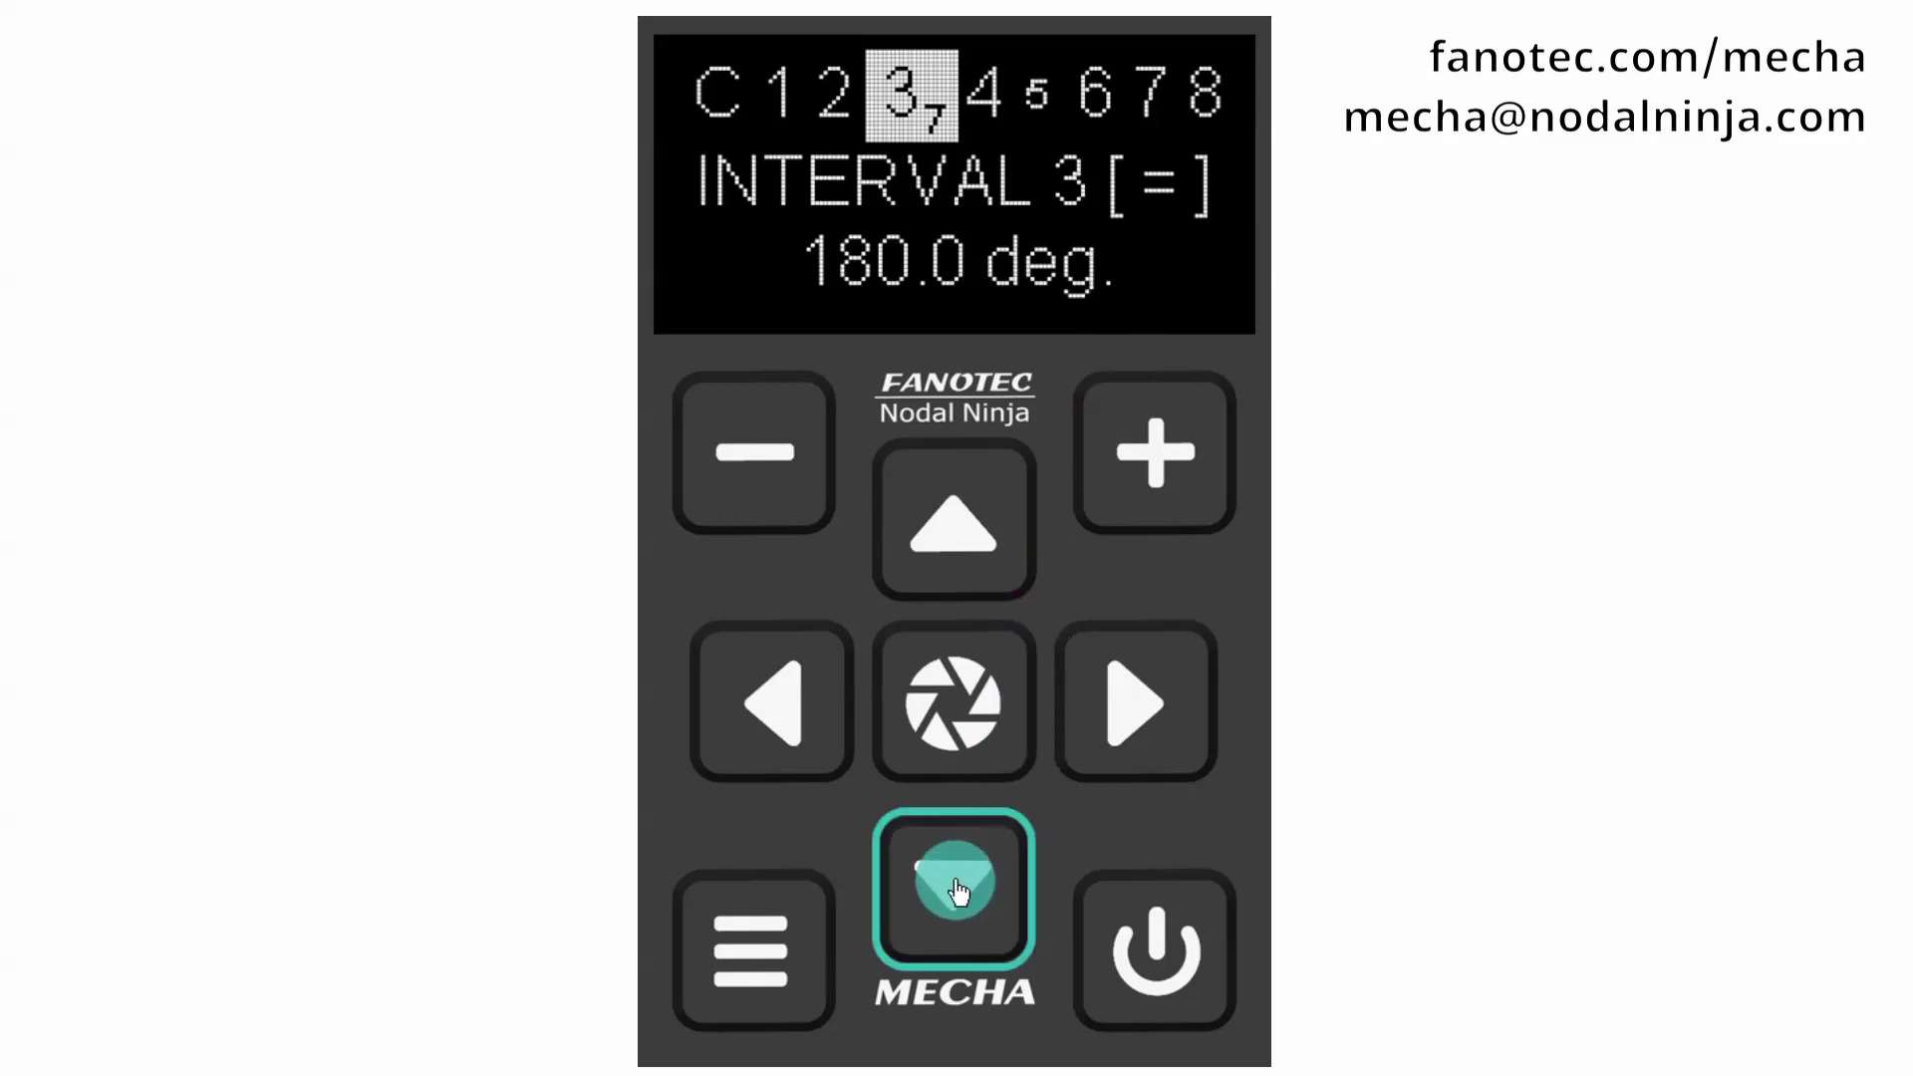
left_click(959, 891)
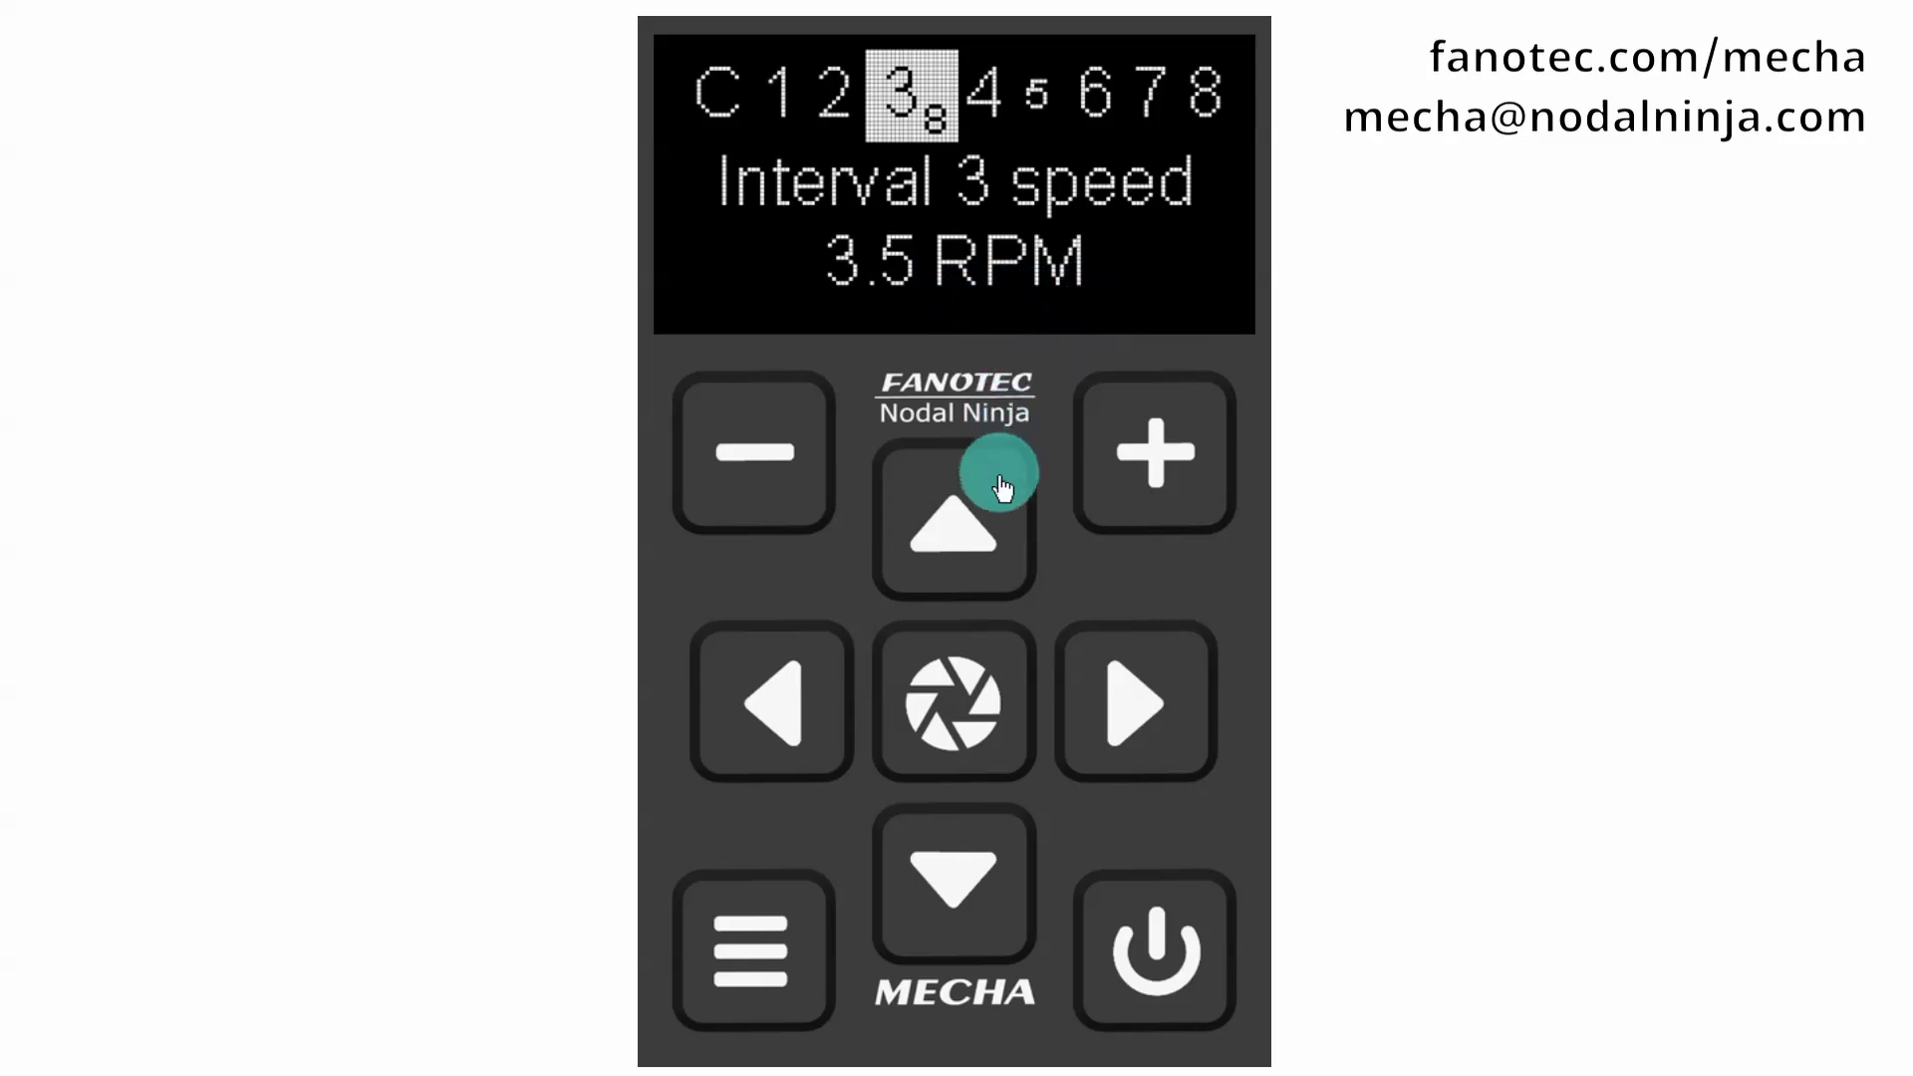
left_click(956, 535)
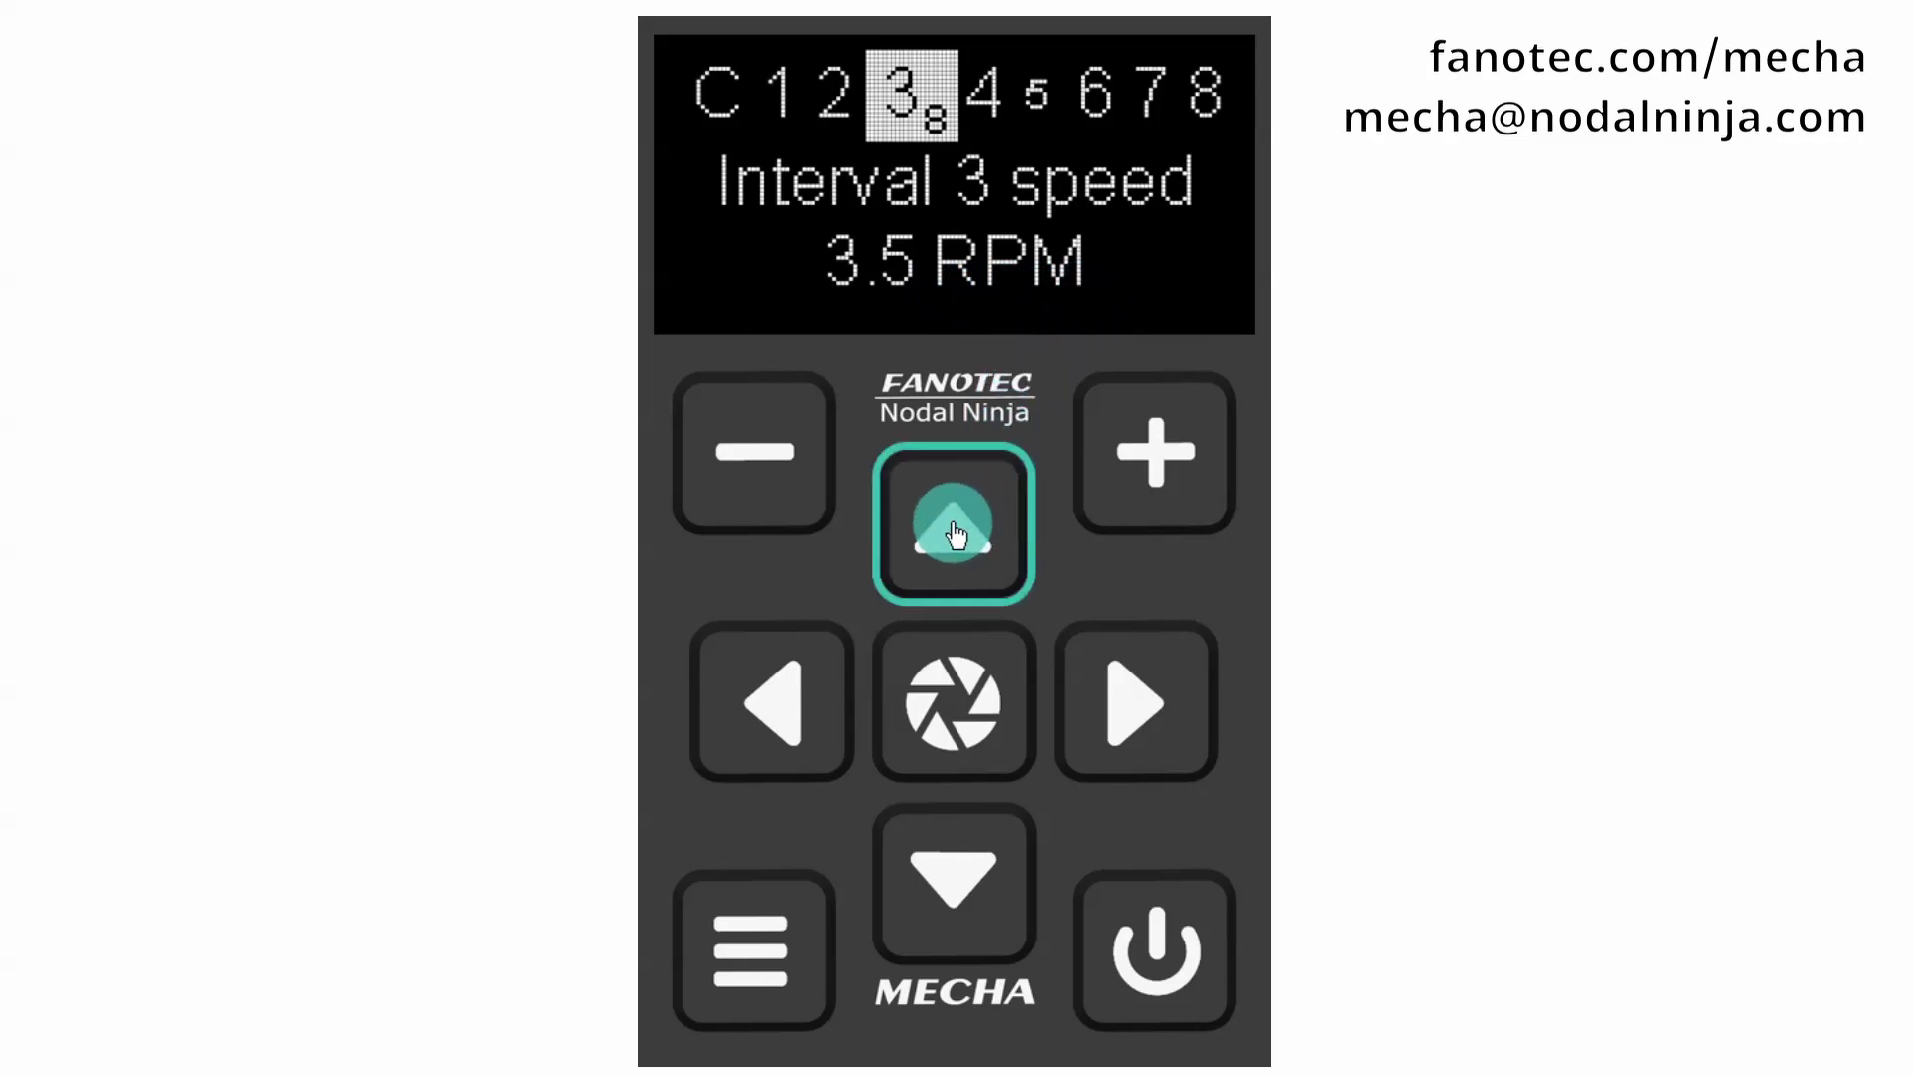
left_click(956, 536)
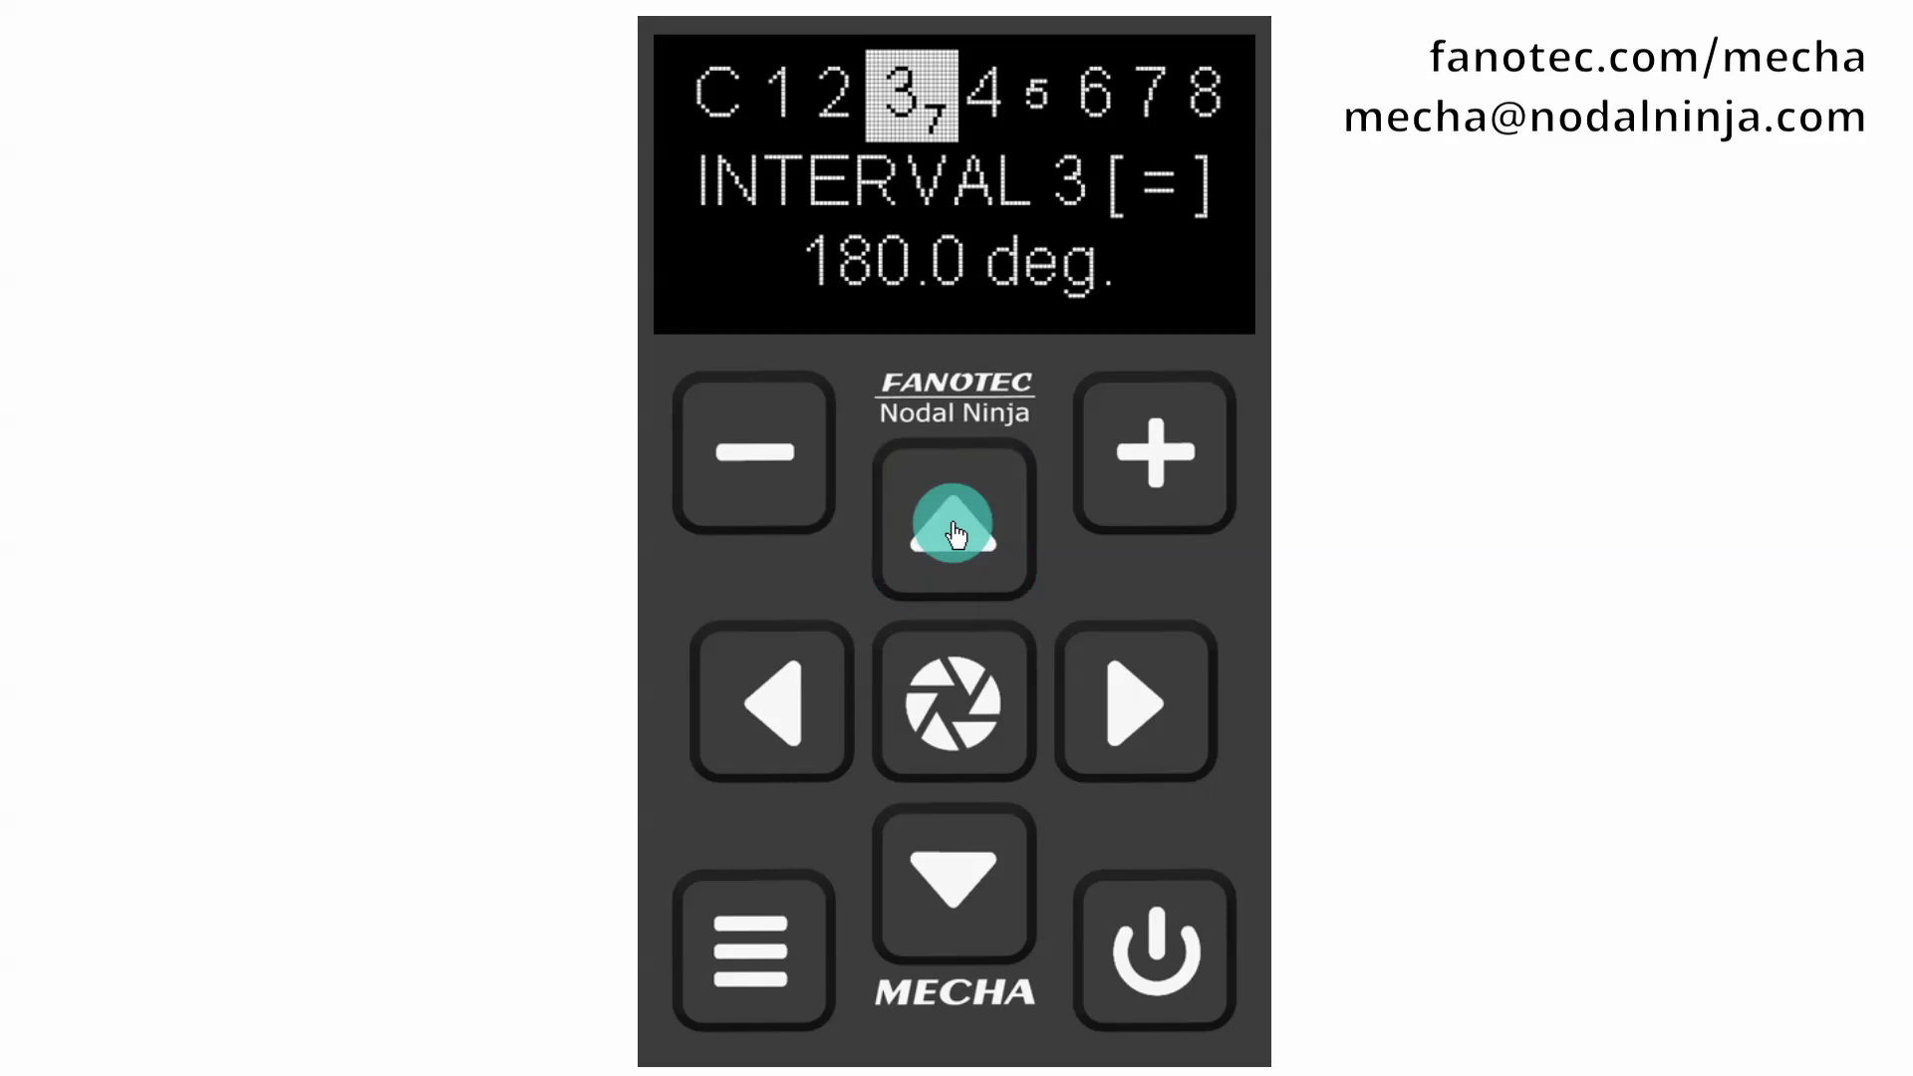
Step back up past the Interval 2 settings to the ARROWS speed of 2.5 RPM
left_click(957, 535)
left_click(957, 535)
left_click(957, 535)
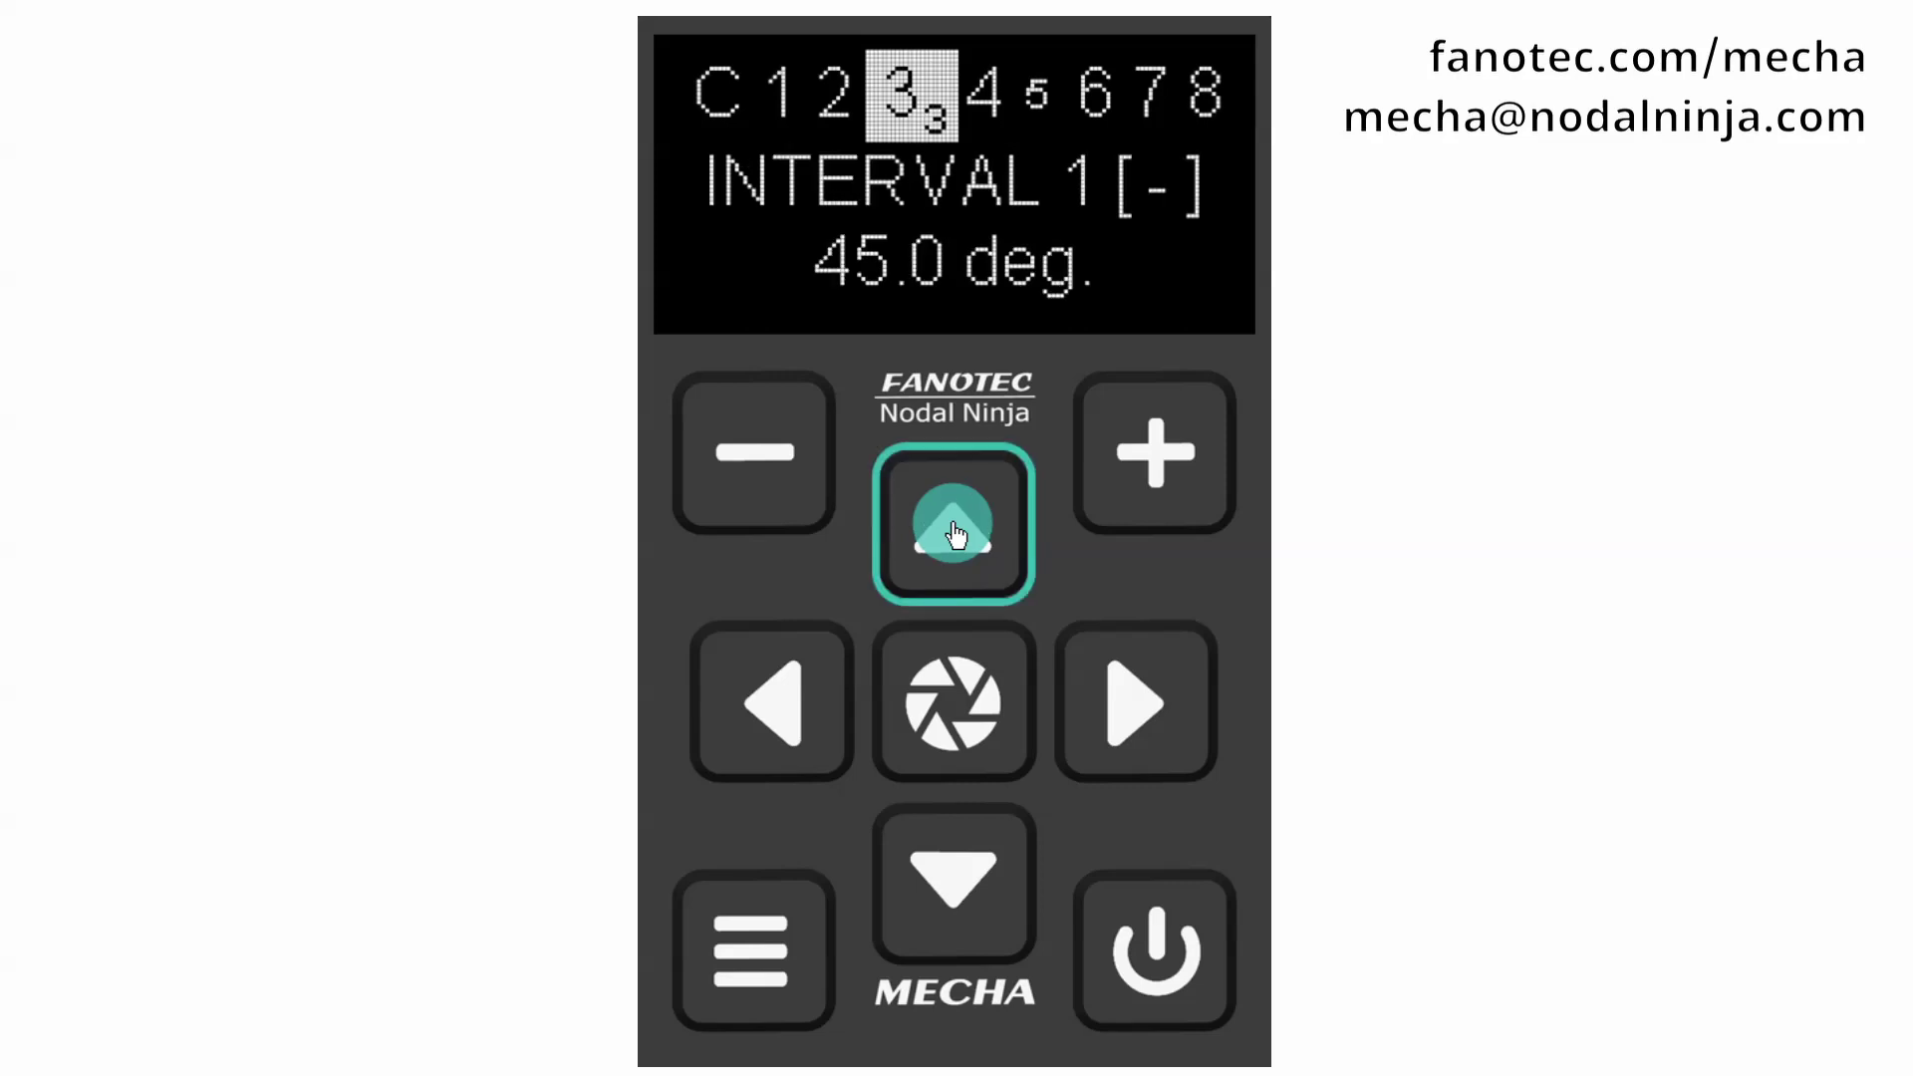
left_click(957, 535)
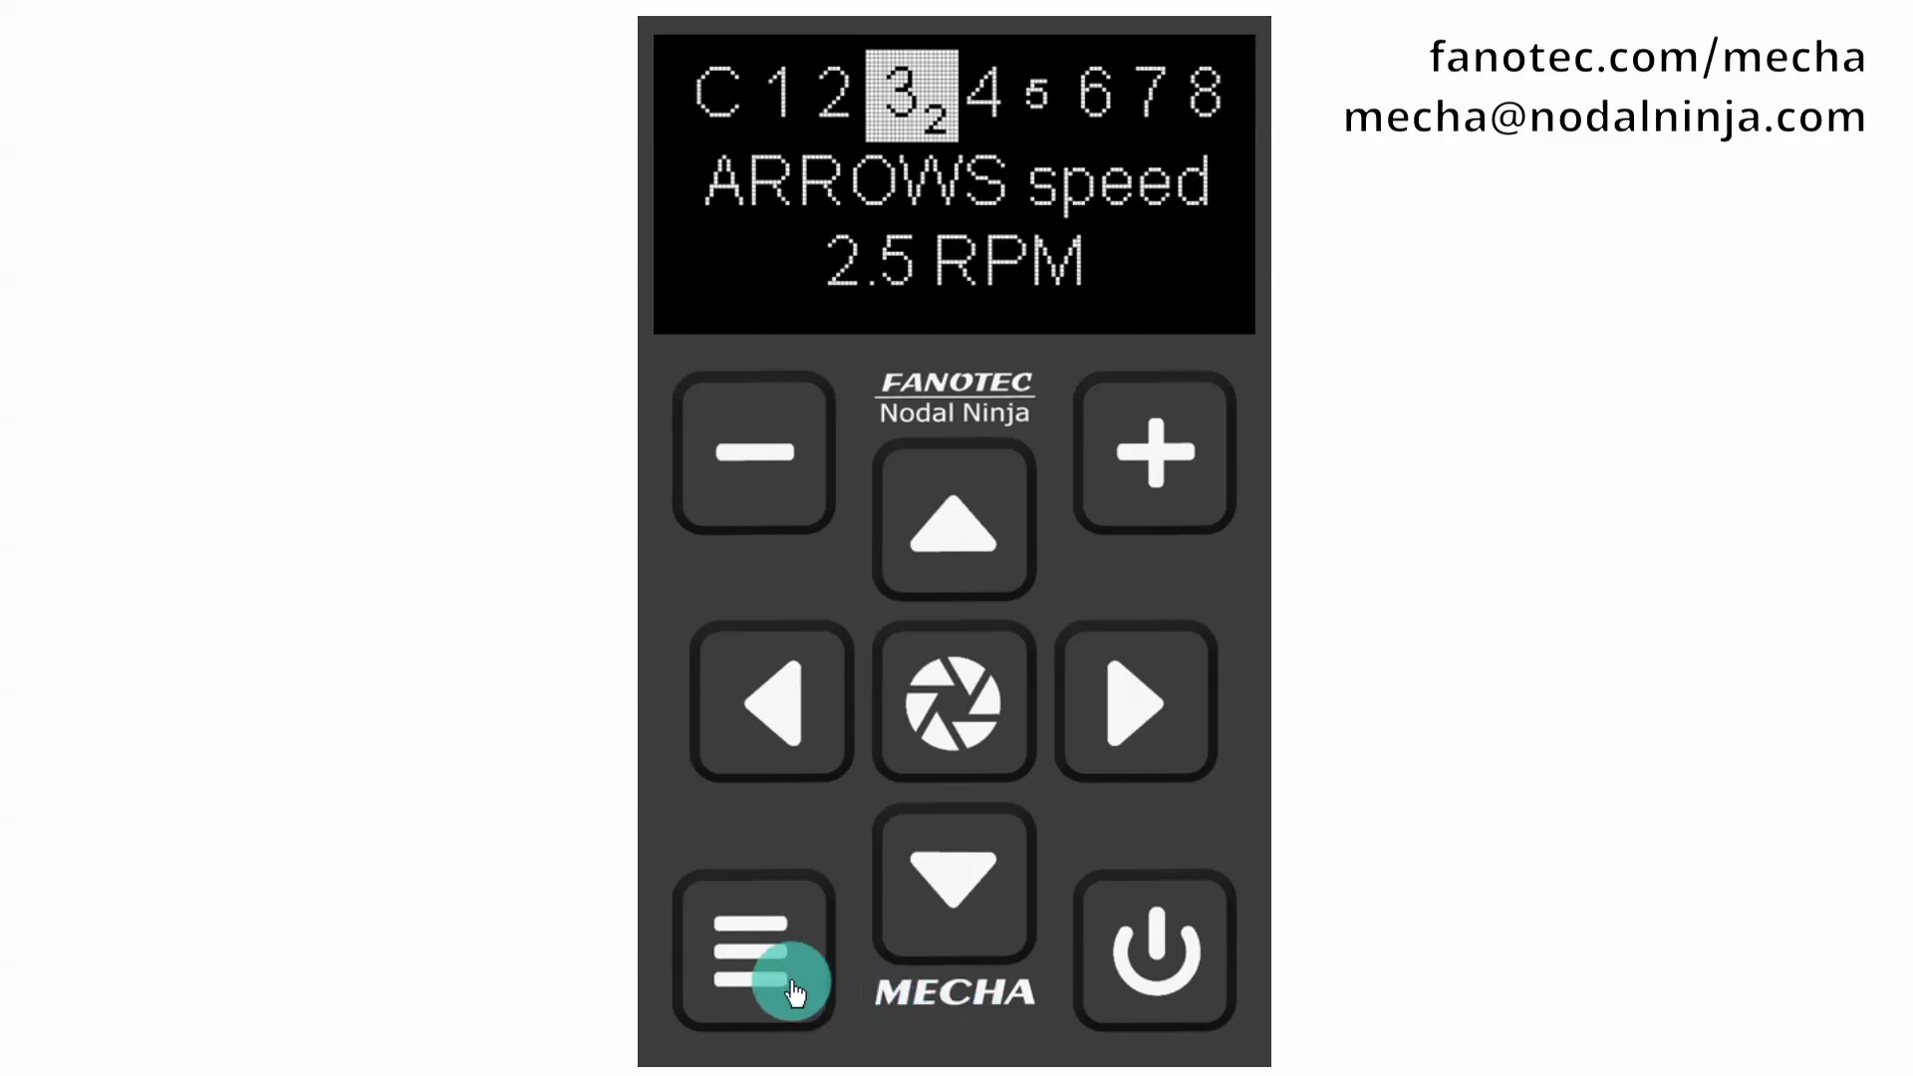
Exit menu C3 through the P1 SIMPLE ROTATIONS program list back to Set POSITION
left_click(751, 959)
left_click(1146, 254)
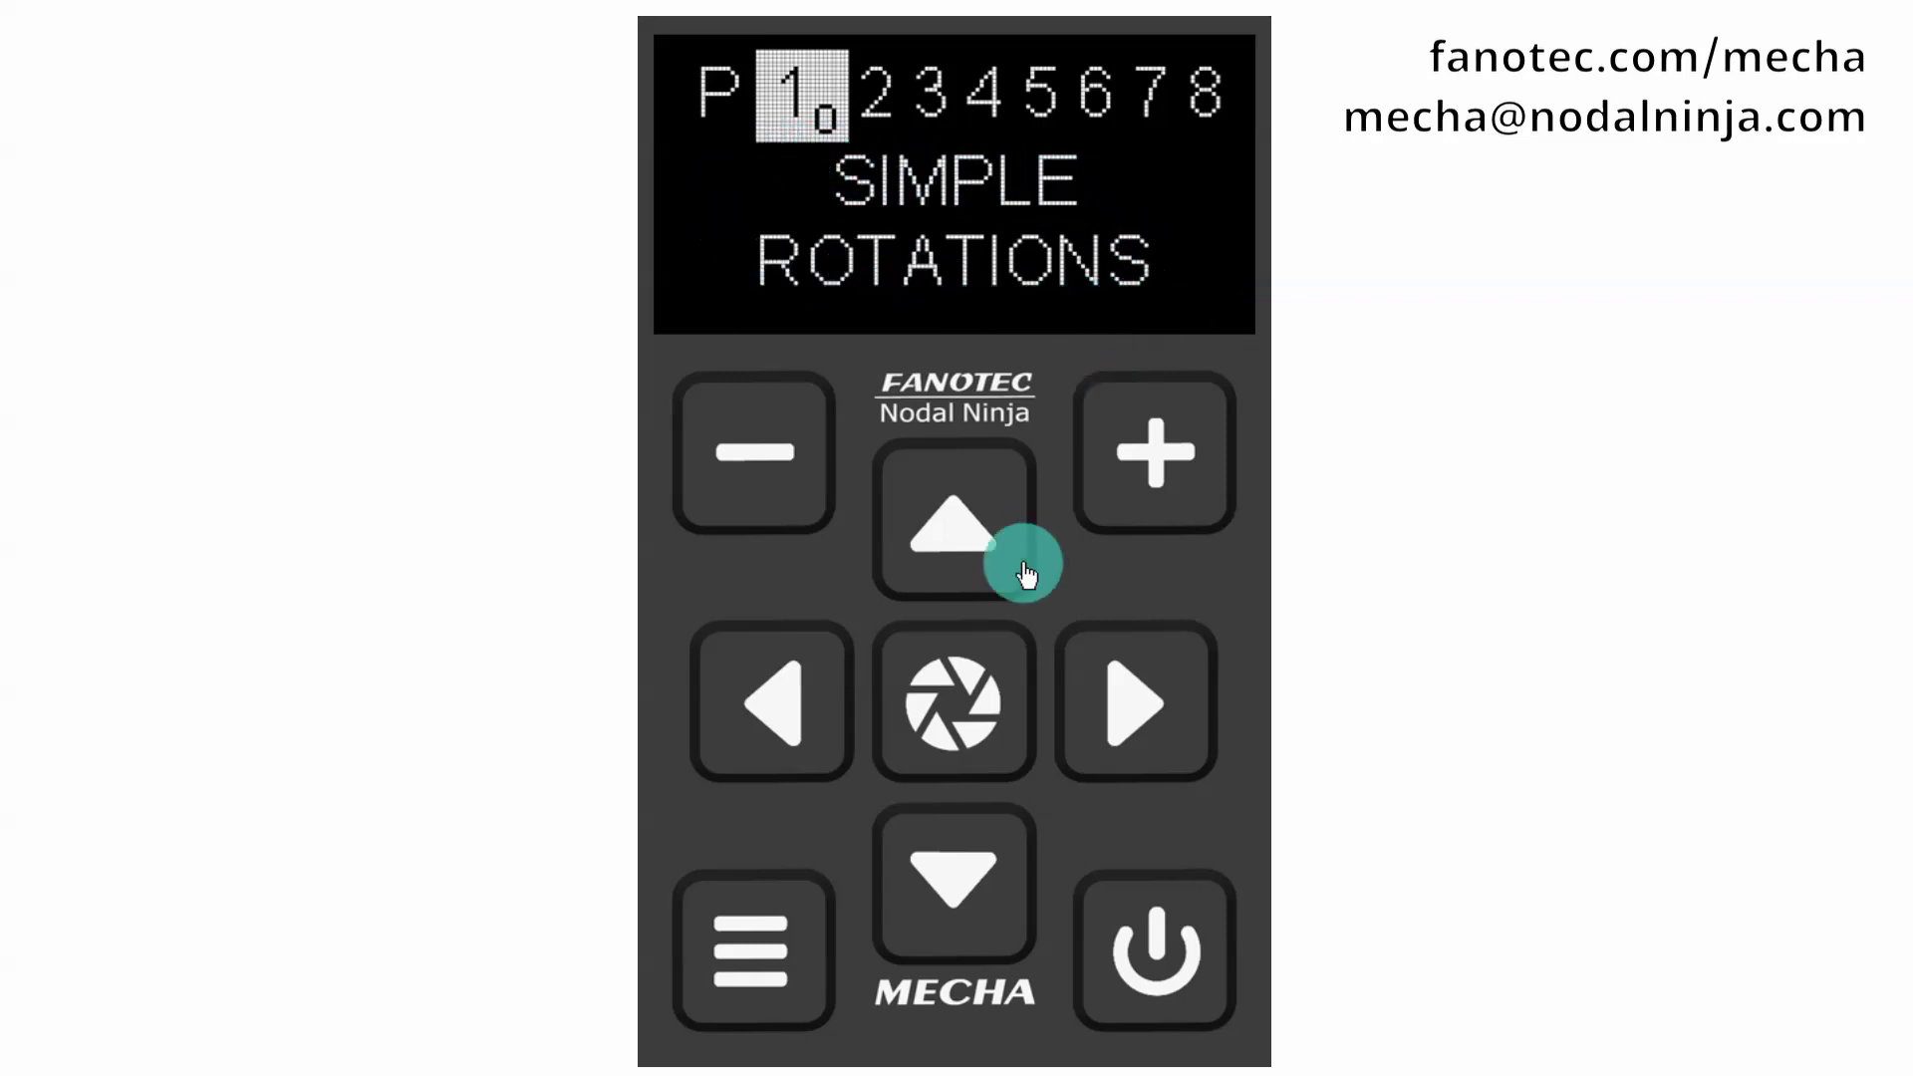
left_click(957, 714)
left_click(957, 713)
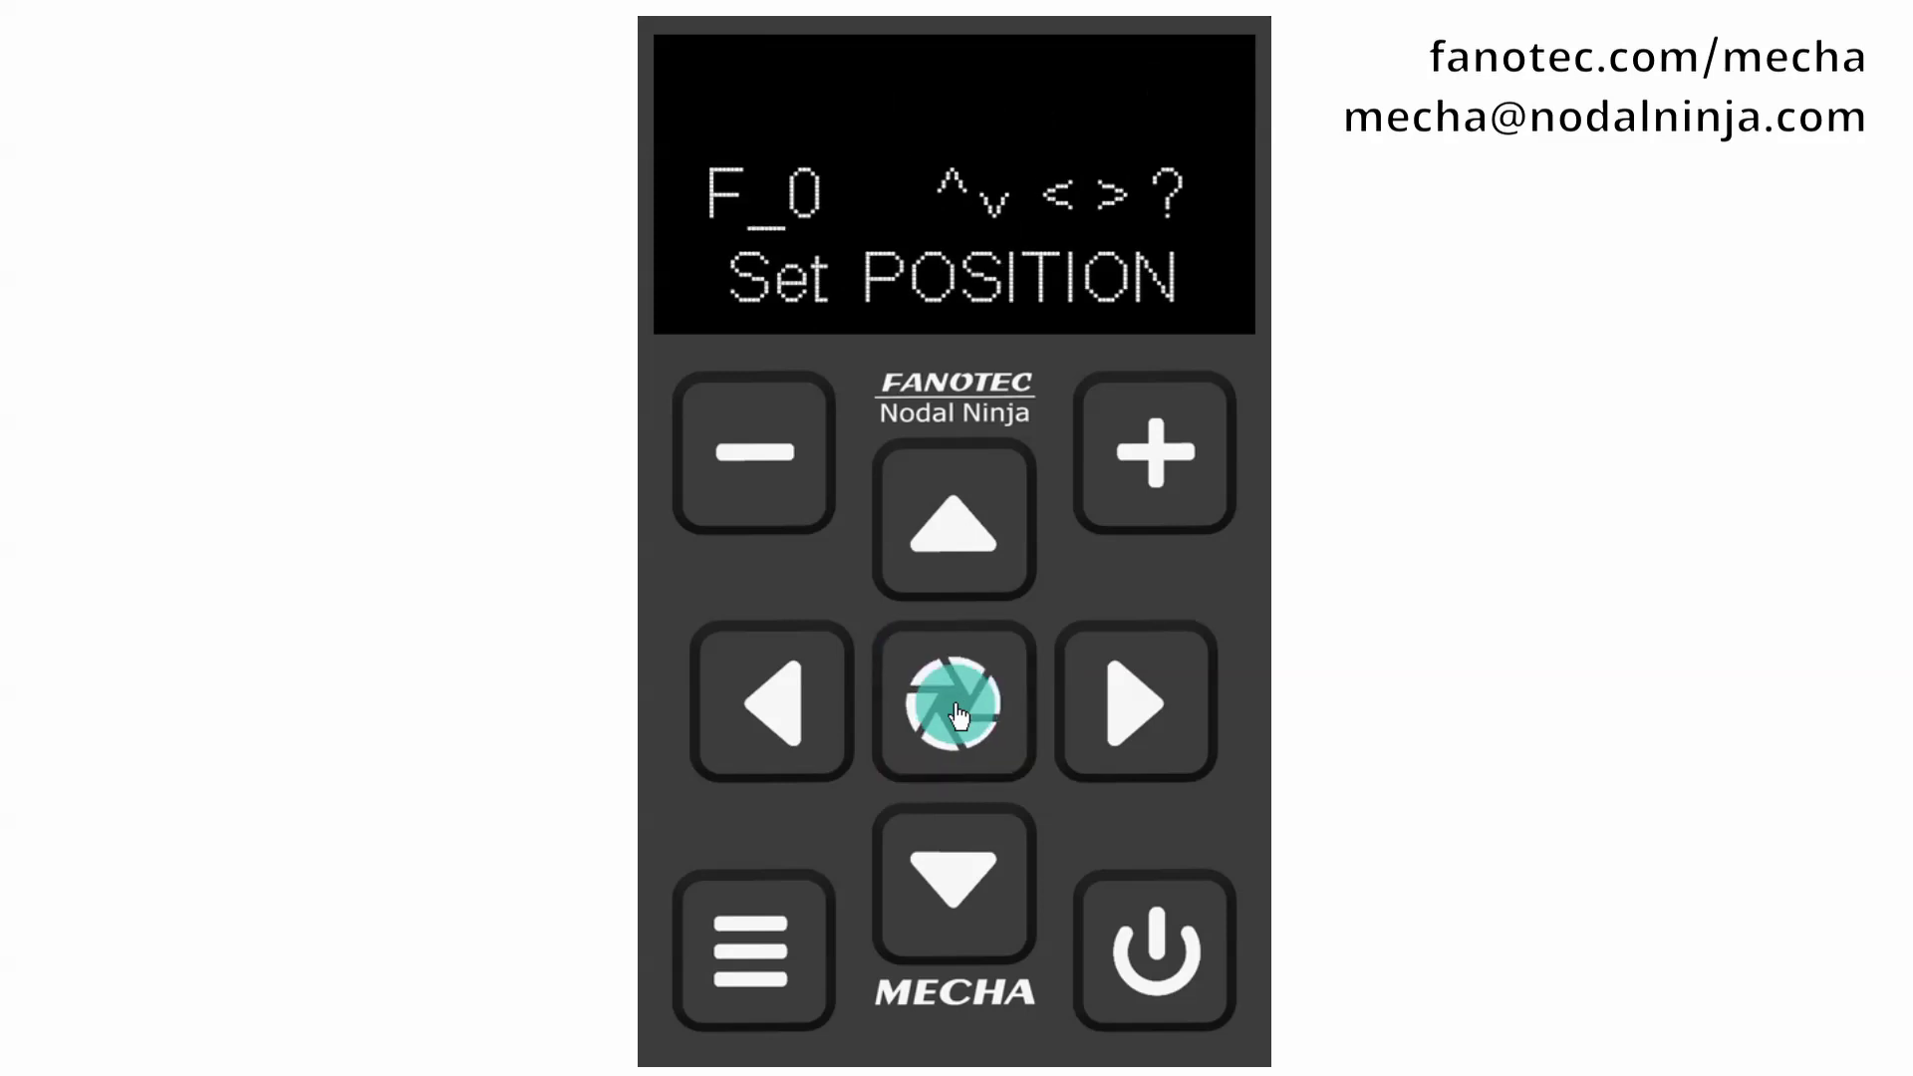